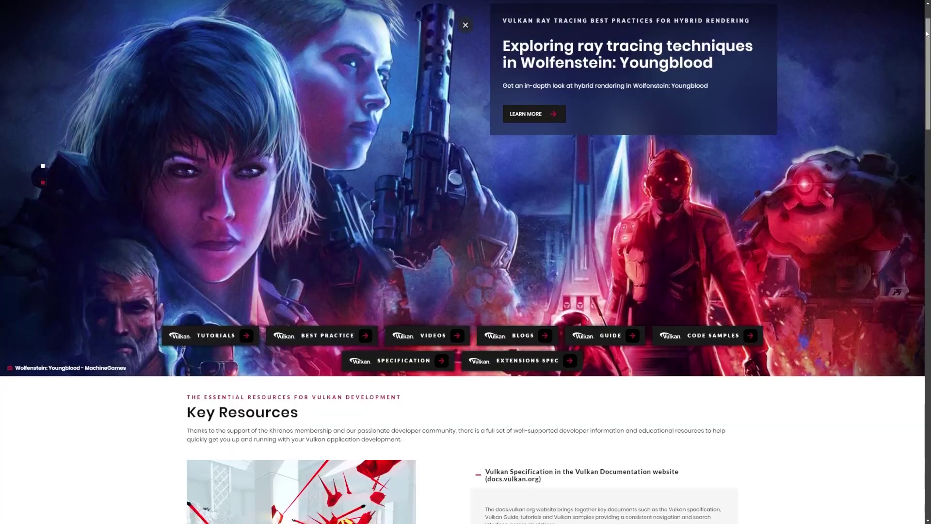
# - Scroll the vulkan.org home page down to its Key Resources section
pyautogui.scroll(-2, 924, 52)
pyautogui.moveTo(924, 52); pyautogui.dragTo(915, 131)
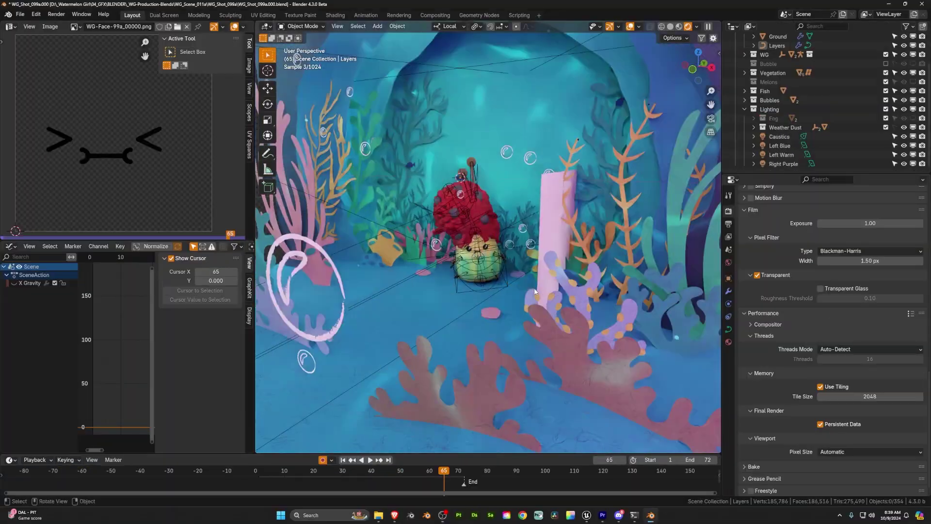
# - Show System preferences and list the OpenGL and Vulkan display graphics backend options
pyautogui.scroll(8, 536, 292)
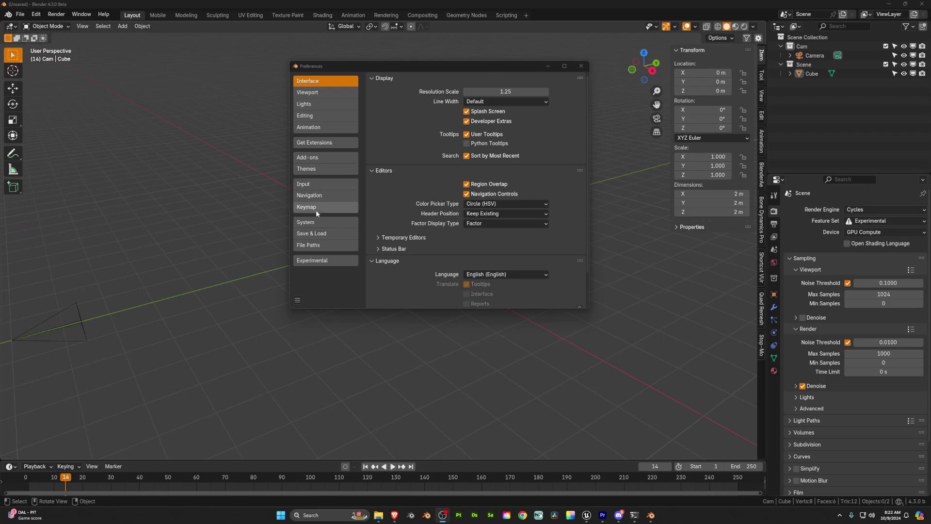
pyautogui.click(316, 226)
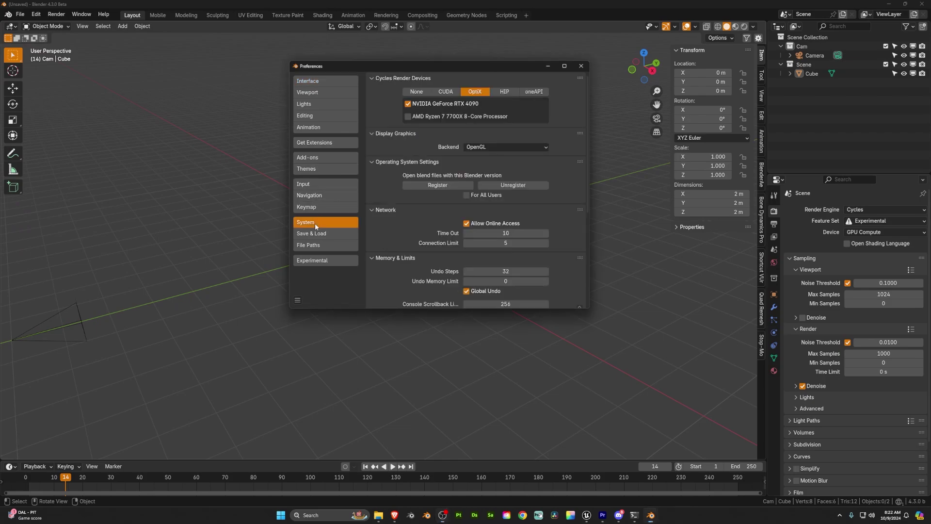
pyautogui.click(482, 148)
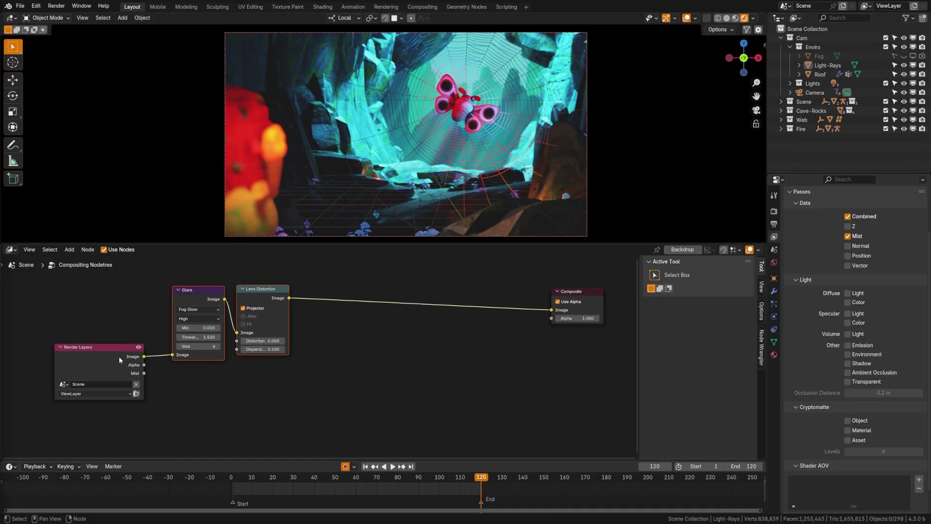
# - Rearrange the Render Layers and Composite nodes and turn off the Mist pass
pyautogui.moveTo(120, 359); pyautogui.dragTo(129, 349)
pyautogui.moveTo(577, 301); pyautogui.dragTo(589, 298)
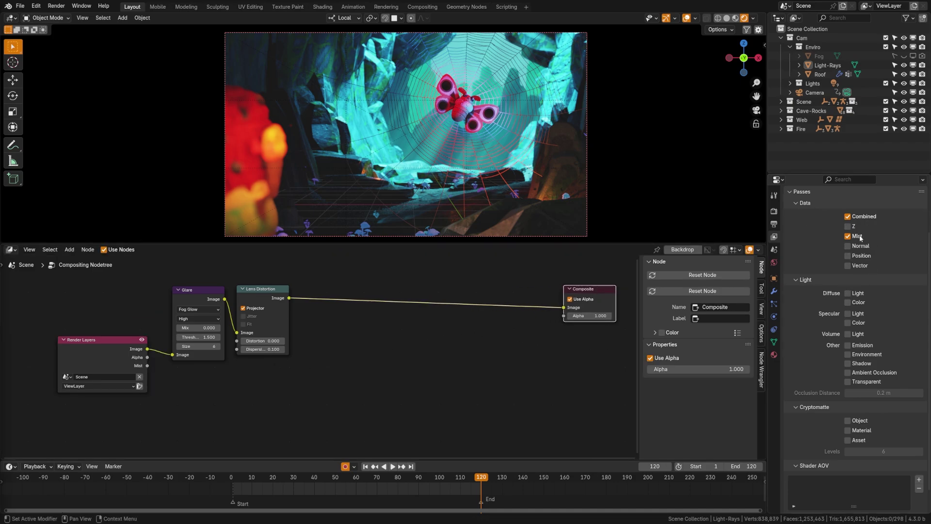
pyautogui.click(848, 236)
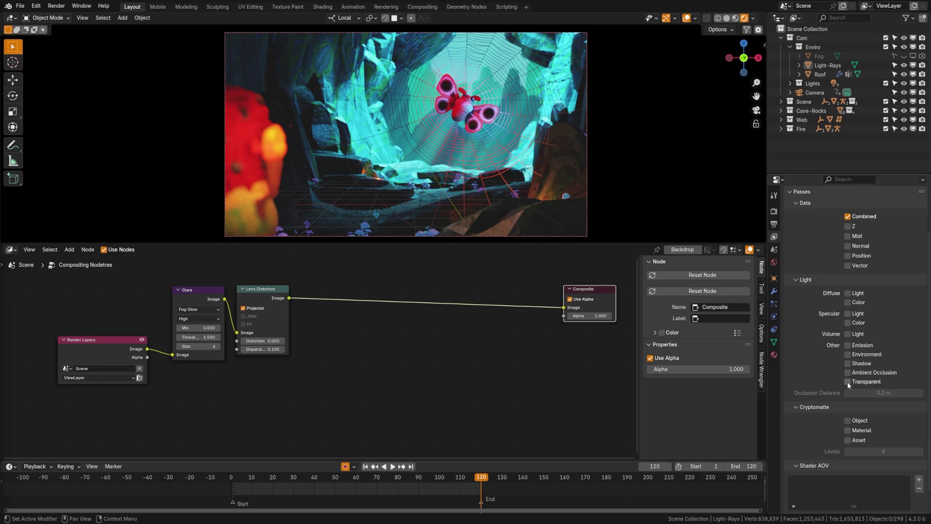
# - Preview the Mist, Ambient Occlusion, then Combined render passes in the viewport
pyautogui.click(753, 18)
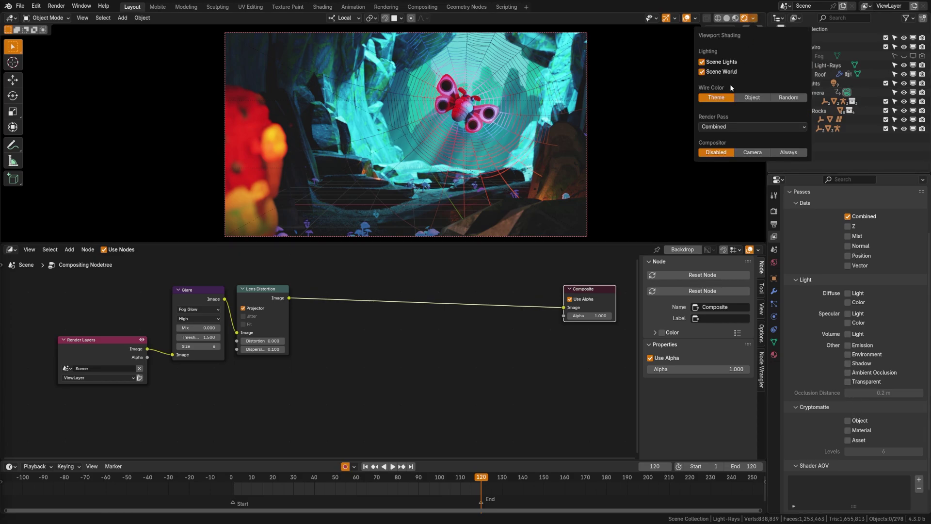
pyautogui.click(726, 126)
pyautogui.click(767, 170)
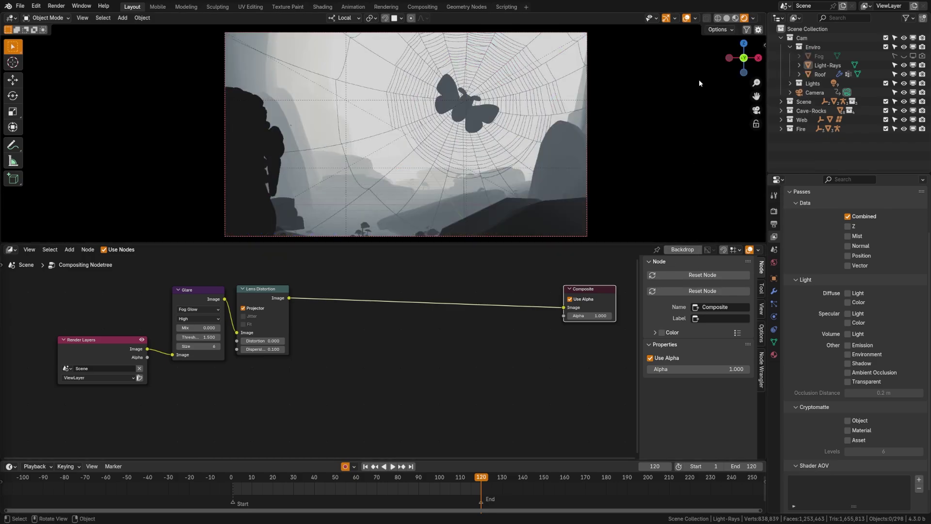
pyautogui.click(753, 19)
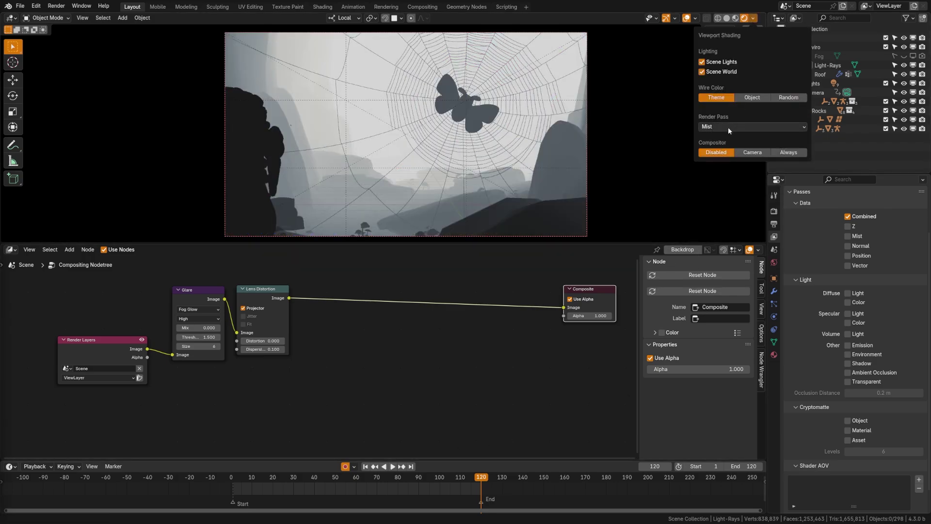
pyautogui.click(728, 127)
pyautogui.click(648, 184)
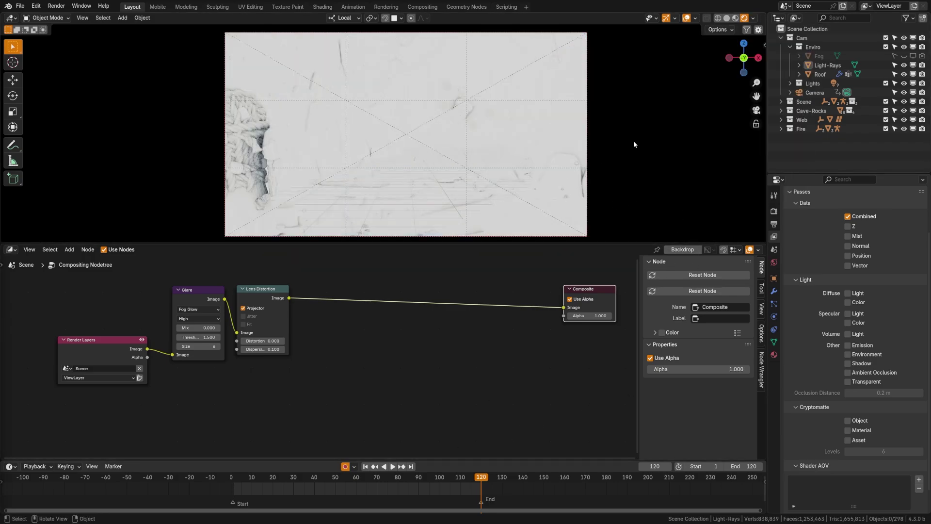
pyautogui.click(753, 19)
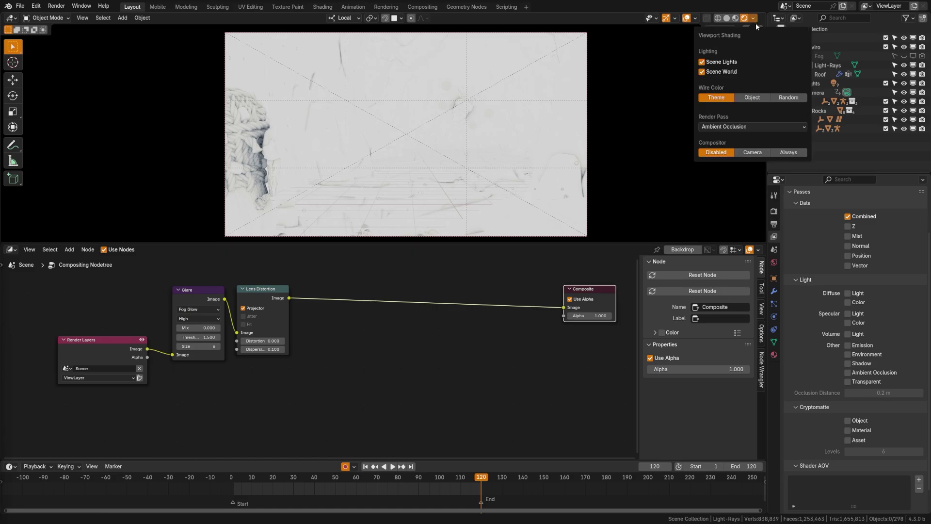
pyautogui.click(741, 127)
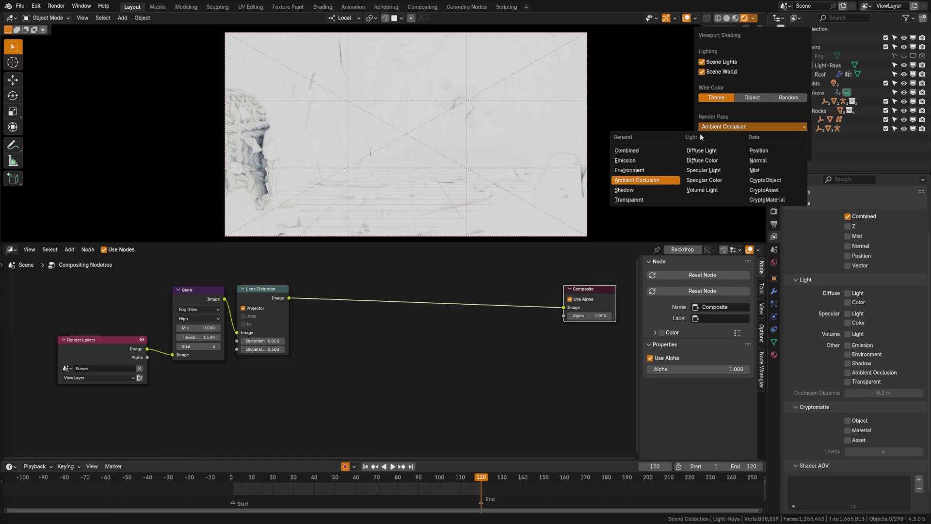
pyautogui.click(662, 150)
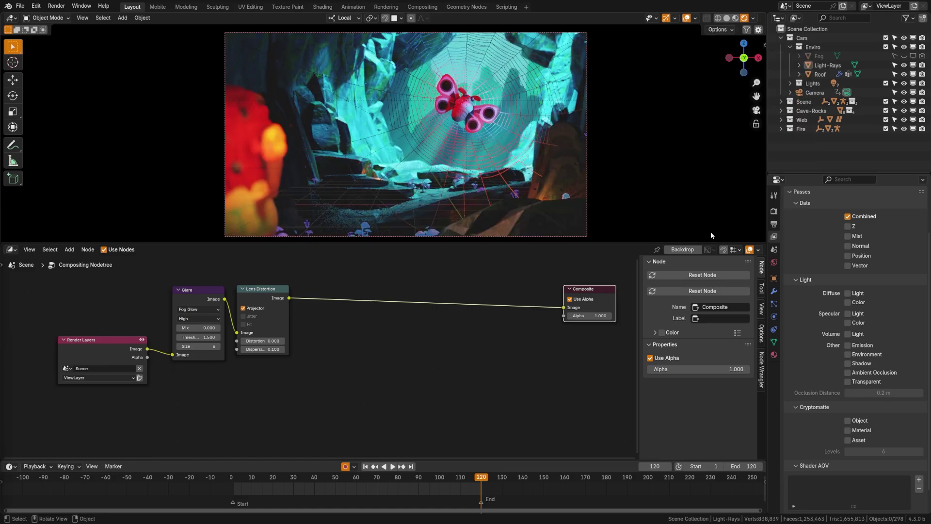
# - Re-enable Mist, wire it into Composite, and set the viewport compositor to Camera
pyautogui.click(848, 236)
pyautogui.moveTo(123, 374); pyautogui.dragTo(569, 307)
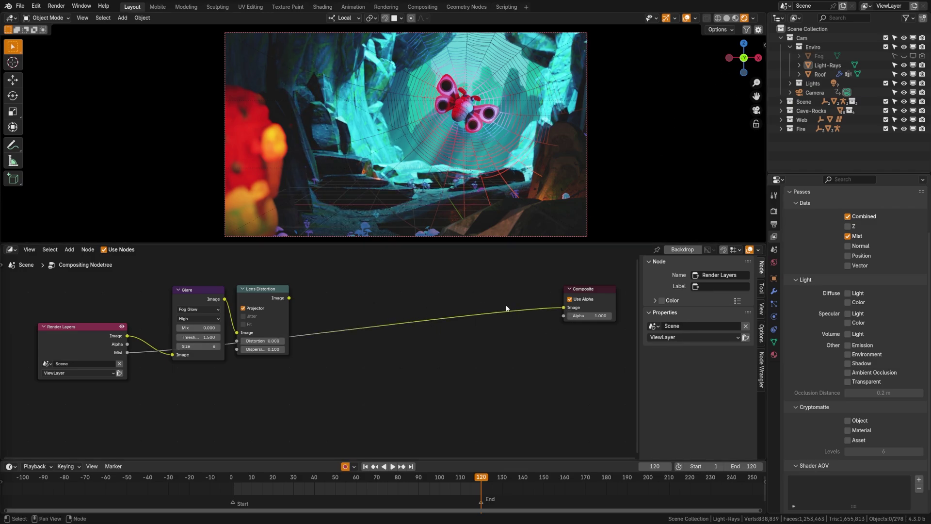
pyautogui.click(754, 18)
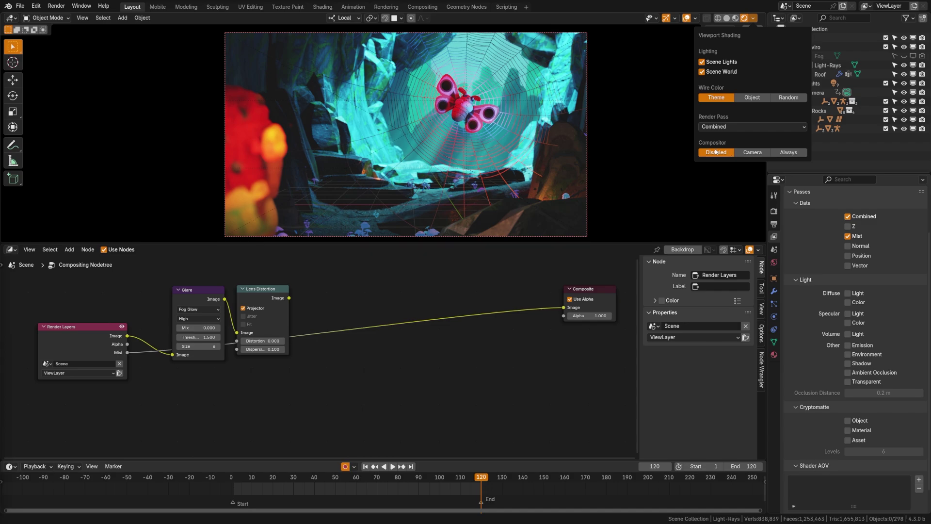
pyautogui.click(752, 153)
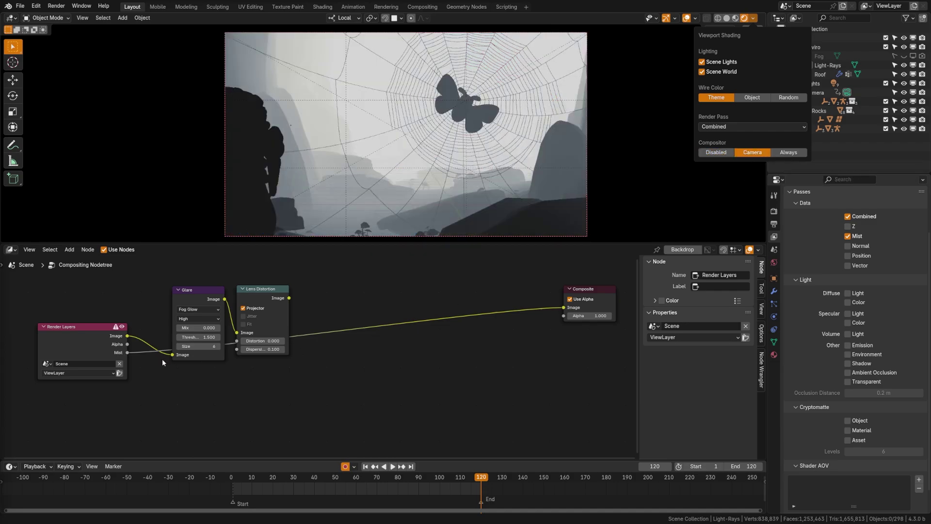
# - Preview the mist at frames 73, 41 and 120 while tidying the nodes
pyautogui.moveTo(105, 361); pyautogui.dragTo(117, 393)
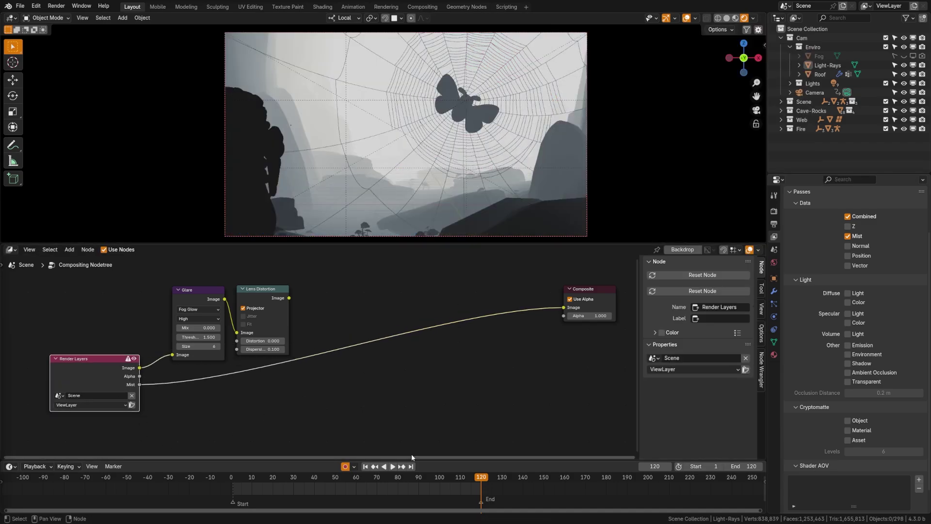
pyautogui.click(377, 479)
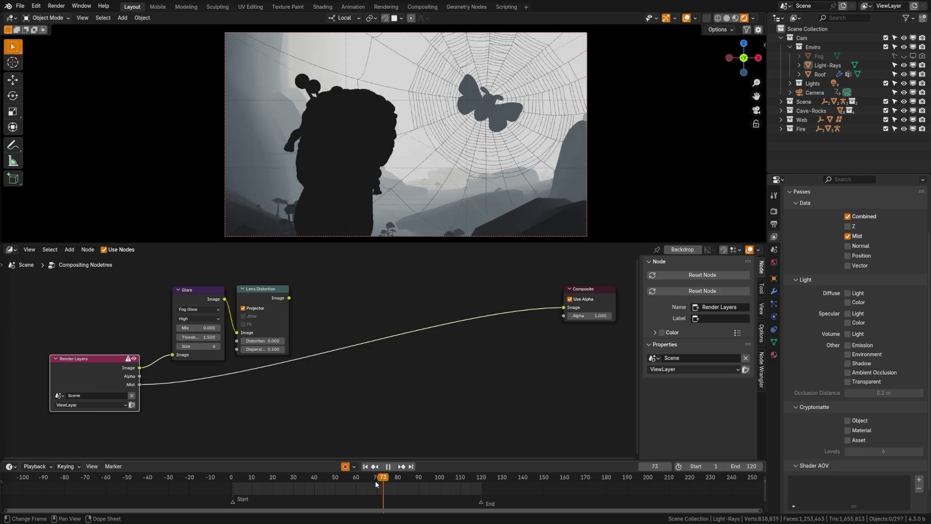
pyautogui.click(318, 479)
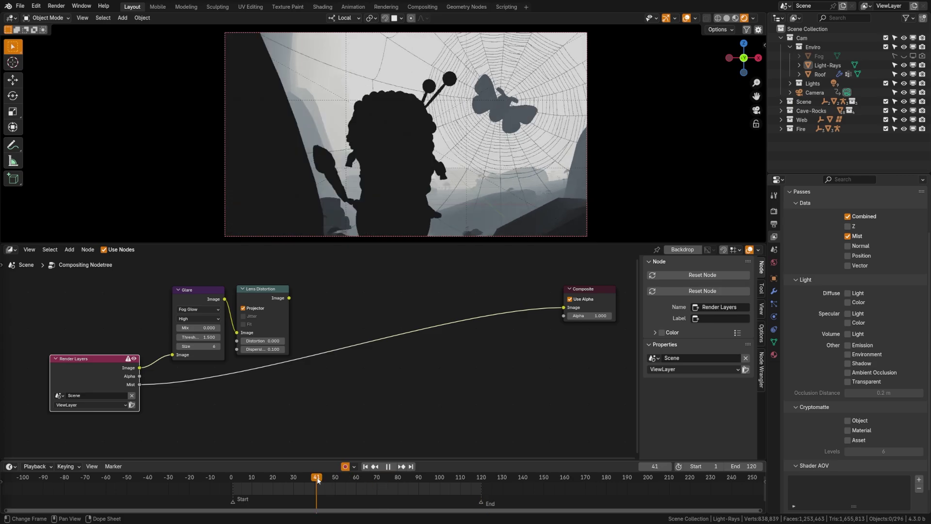
pyautogui.click(410, 466)
pyautogui.moveTo(262, 289); pyautogui.dragTo(259, 283)
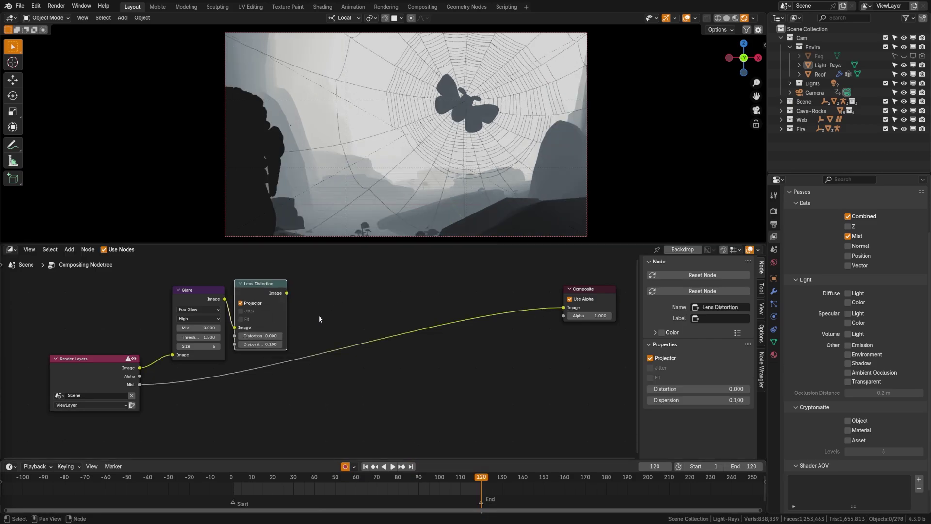
# - Insert a Mix Color node using Mist as factor and the Lens Distortion image as first input
pyautogui.hotkey('shift', 'a')
pyautogui.click(358, 312)
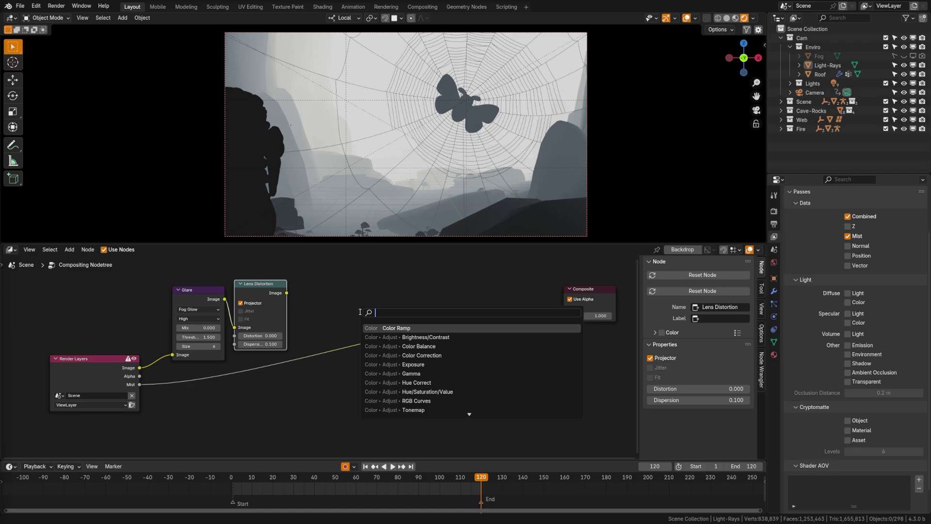
pyautogui.write('mix')
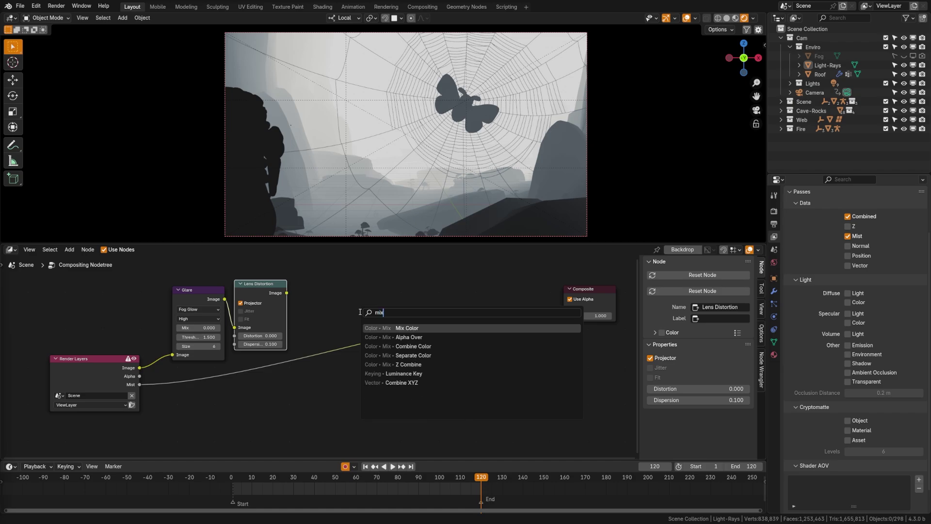
pyautogui.press('Return')
pyautogui.click(380, 370)
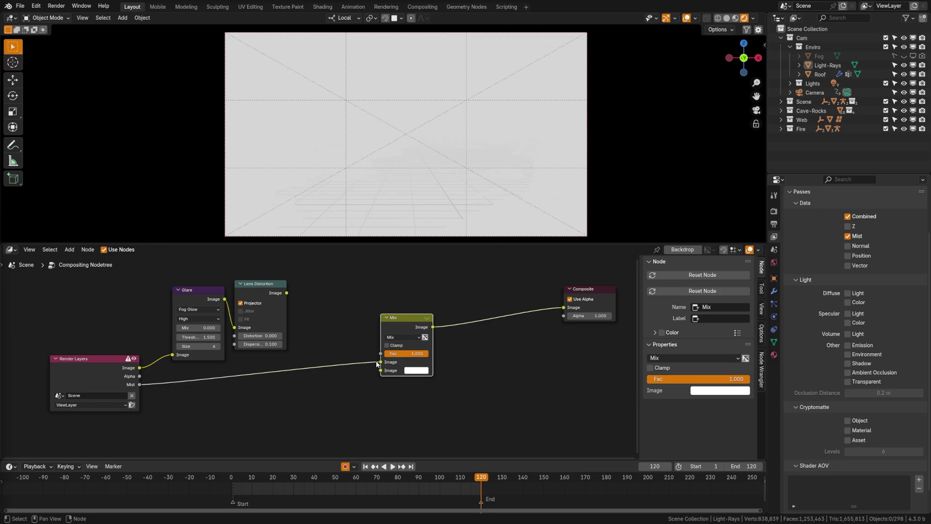
pyautogui.moveTo(377, 364); pyautogui.dragTo(380, 353)
pyautogui.moveTo(287, 294); pyautogui.dragTo(311, 324)
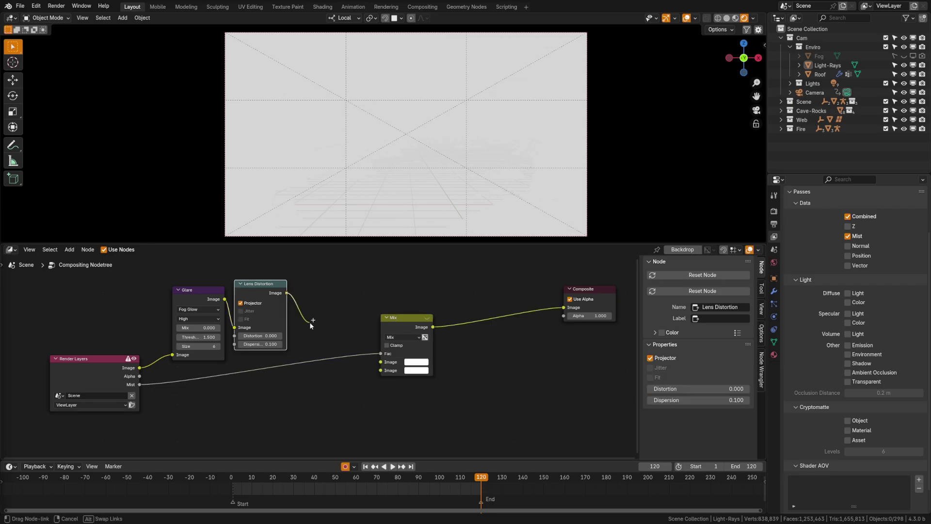
pyautogui.moveTo(384, 365); pyautogui.dragTo(369, 361)
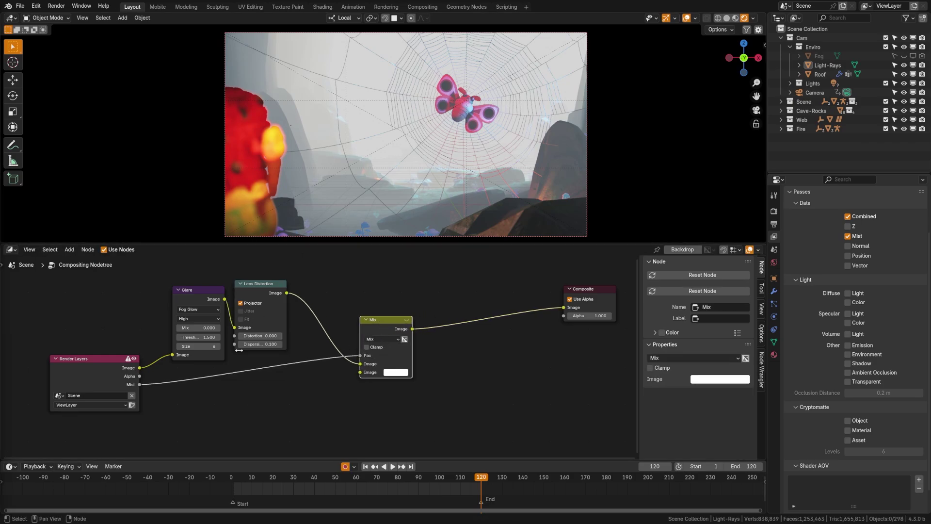
# - Add a Color Ramp on the Mist-to-Mix link and slide its black stop right
pyautogui.moveTo(385, 329); pyautogui.dragTo(382, 333)
pyautogui.hotkey('shift', 'a')
pyautogui.write('c')
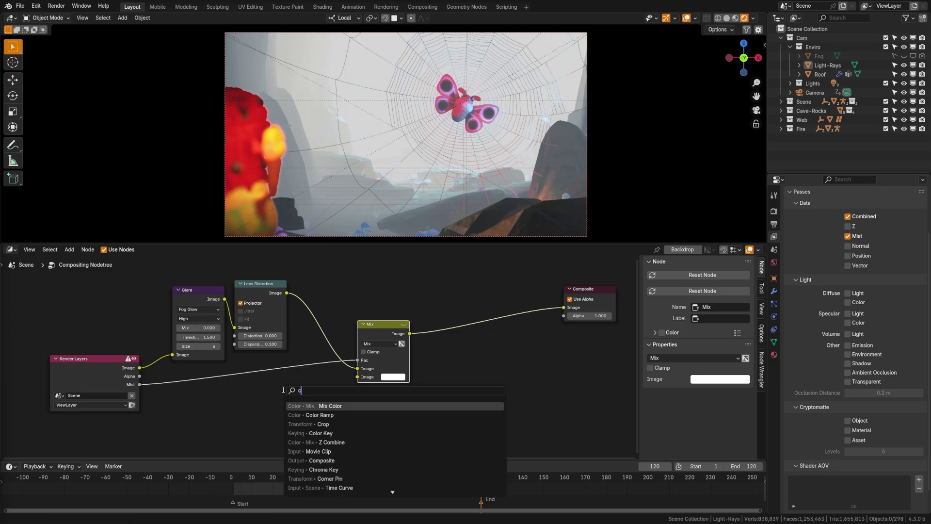
pyautogui.write('olor ram')
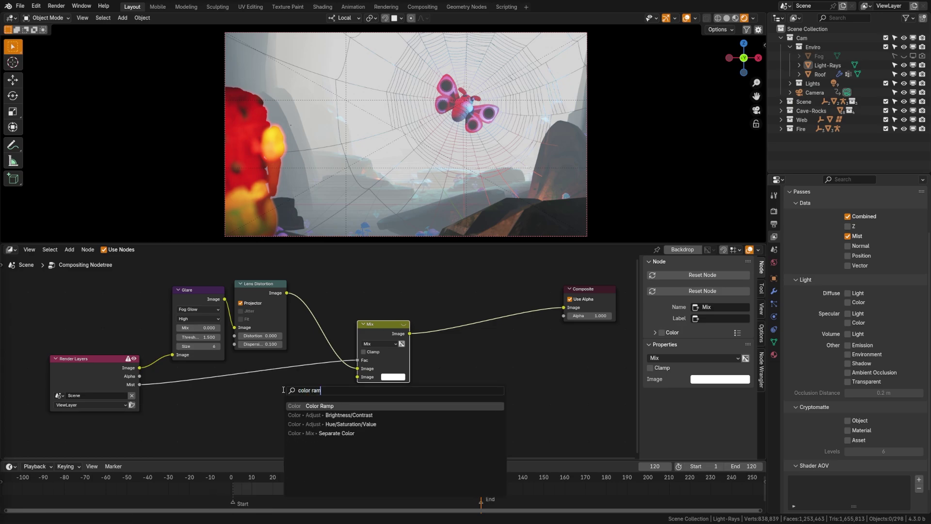
pyautogui.press('Return')
pyautogui.click(279, 410)
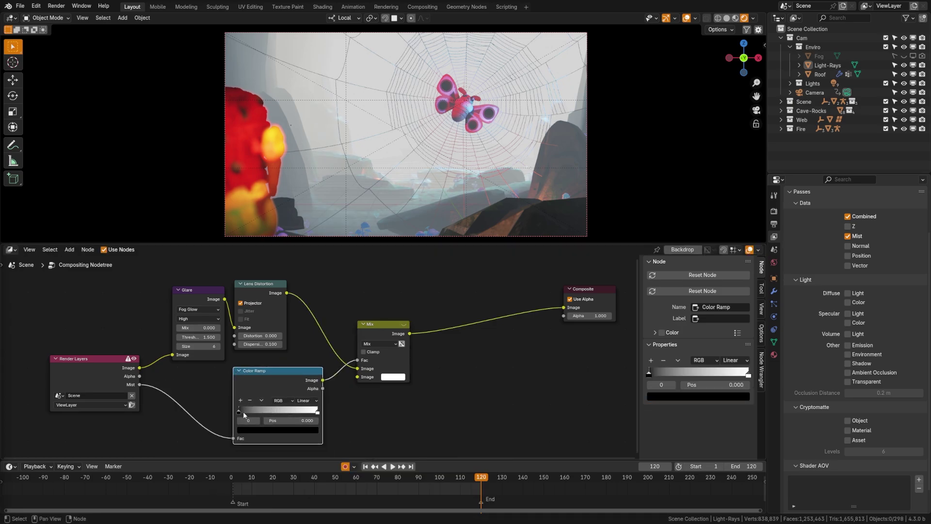
pyautogui.moveTo(238, 411); pyautogui.dragTo(262, 411)
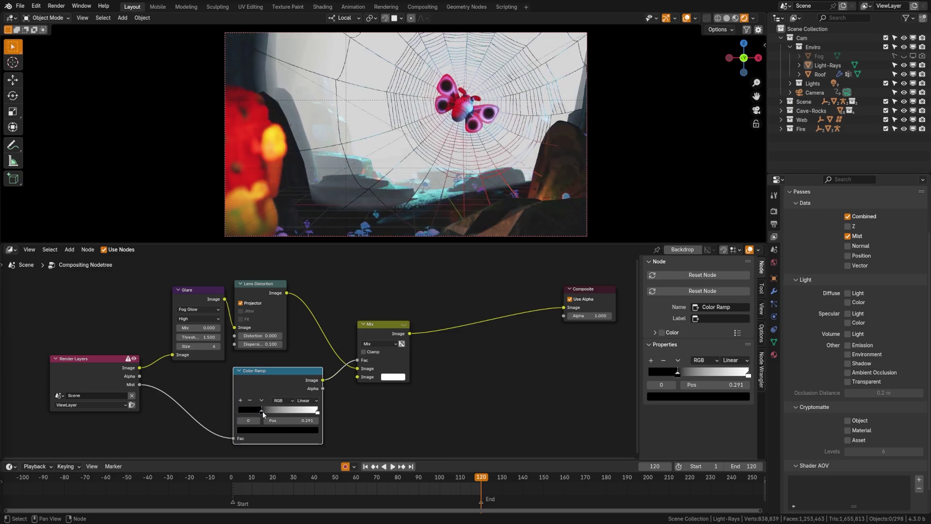
# - Darken the ramp's white stop to about 0.22 grey and make the fog light blue
pyautogui.click(316, 411)
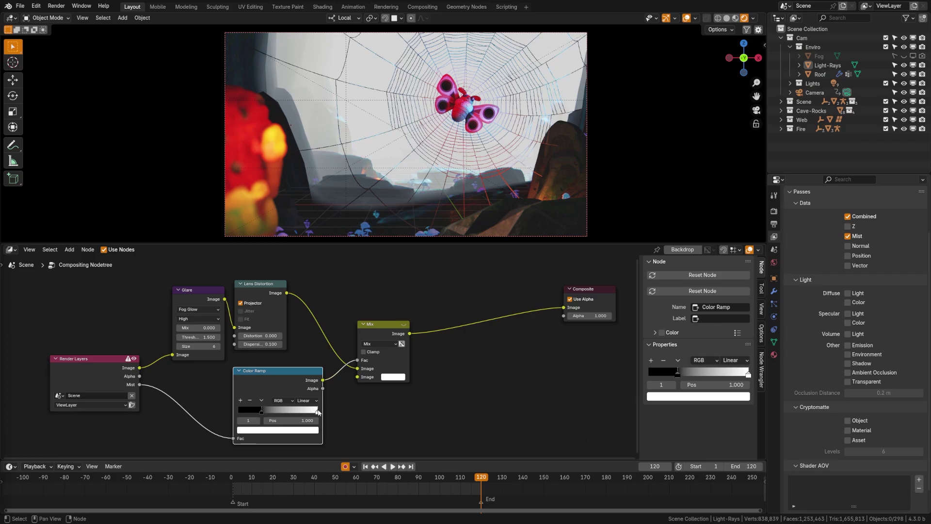
pyautogui.click(310, 431)
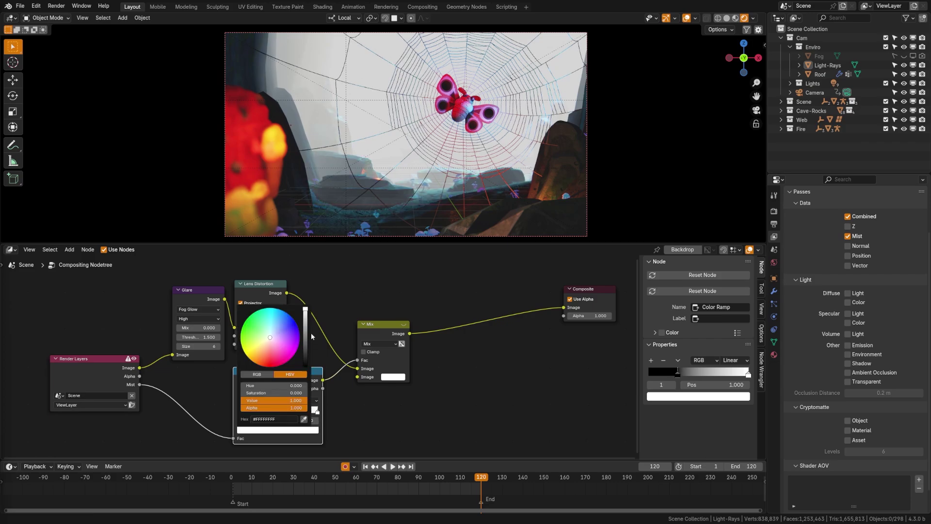
pyautogui.moveTo(305, 318); pyautogui.dragTo(305, 334)
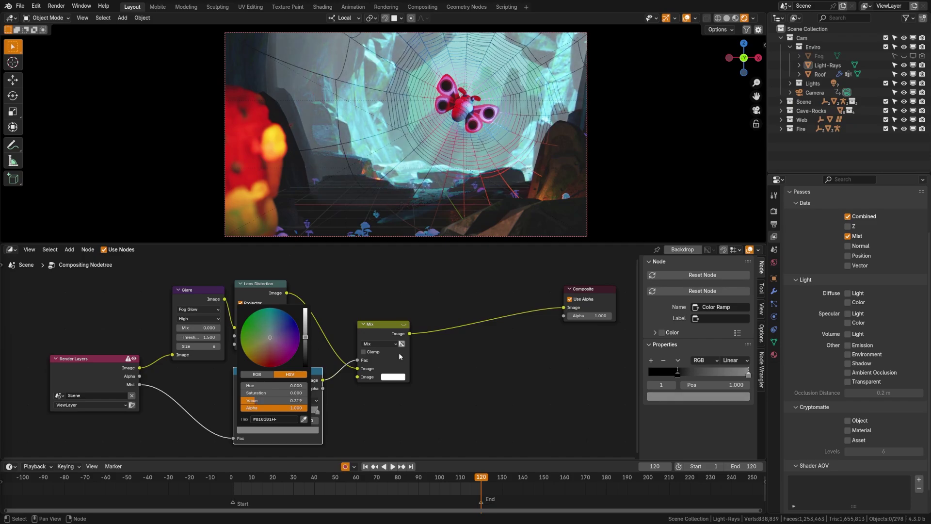
pyautogui.click(396, 378)
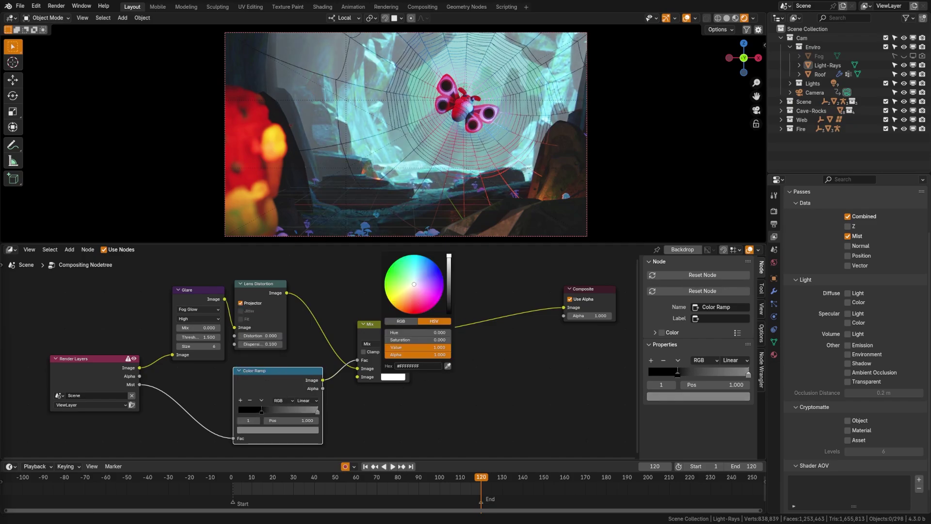
pyautogui.click(398, 289)
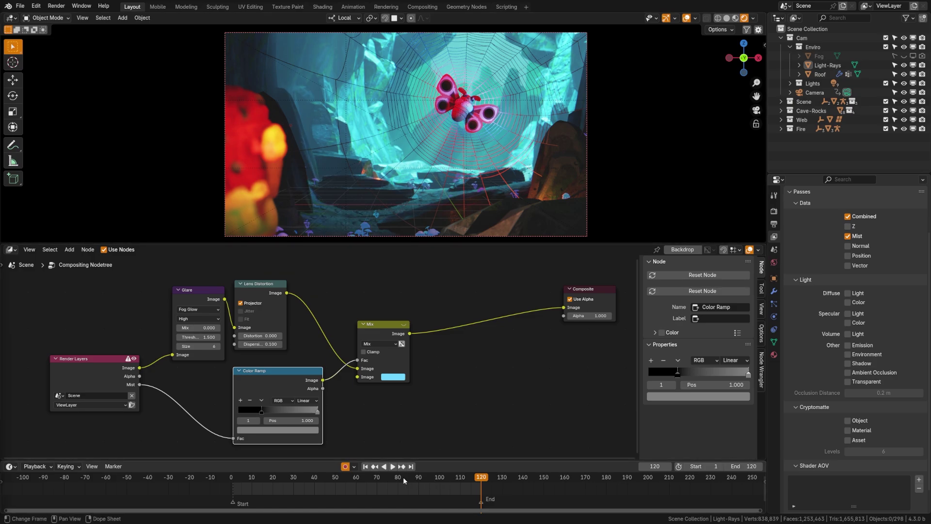
pyautogui.hotkey('ctrl', 'shift', 'space')
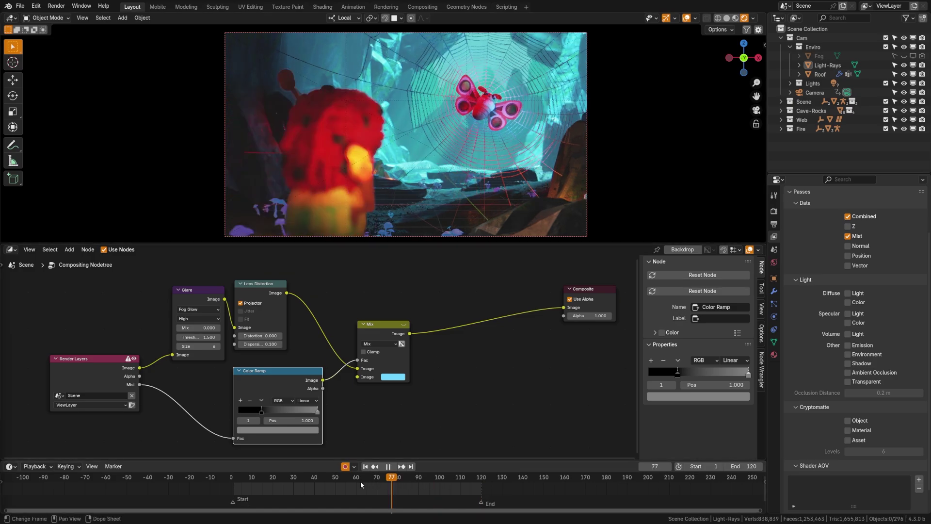
# - Stop playback at frame 111, then draw a curve stroke and drop in the Lightning Arc effect
pyautogui.click(462, 479)
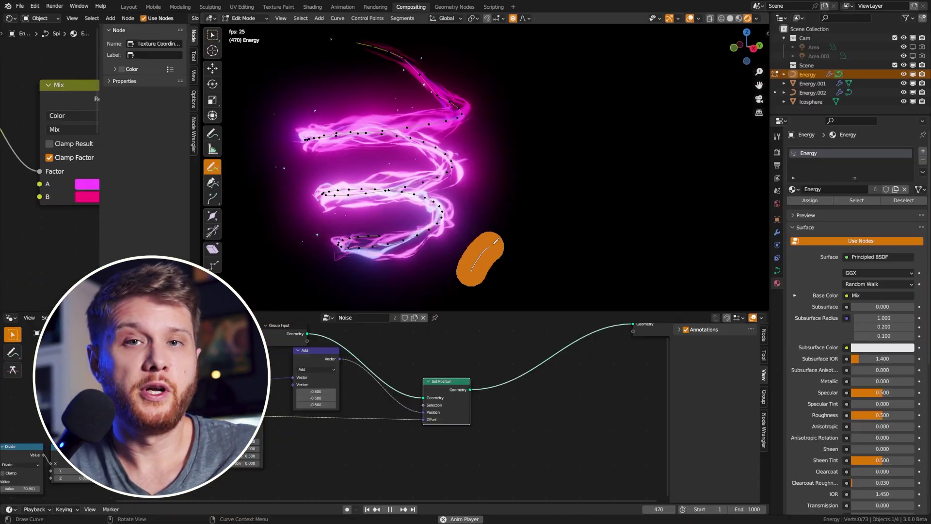
pyautogui.moveTo(497, 248); pyautogui.dragTo(613, 125)
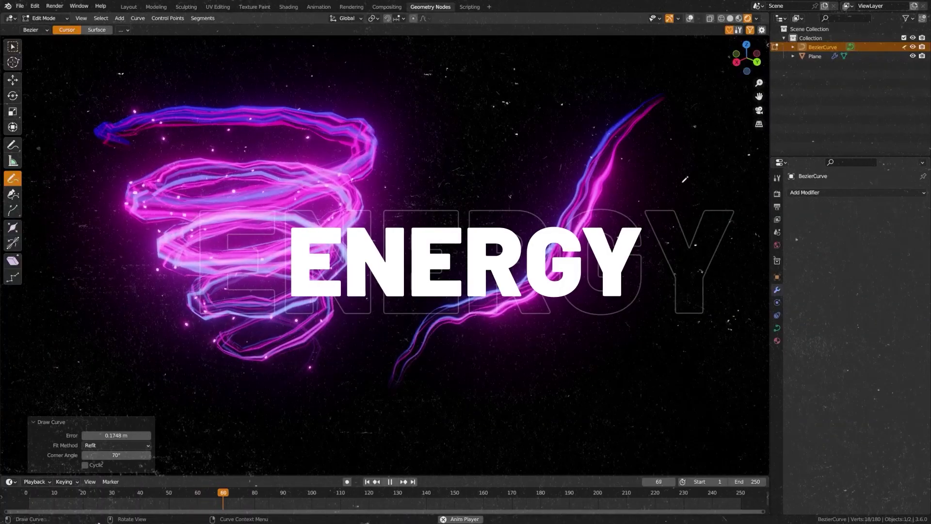
pyautogui.moveTo(156, 237); pyautogui.dragTo(441, 215)
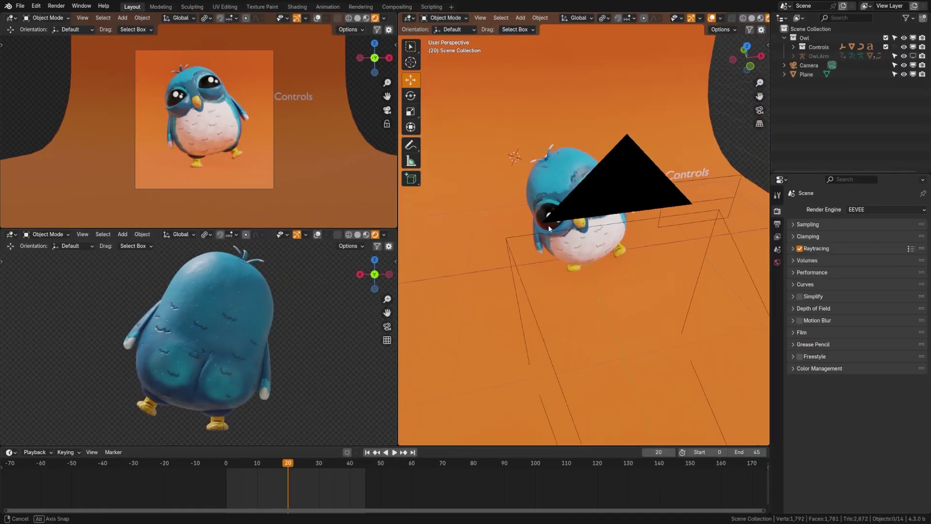
# - Inspect the owl from several angles and move cyc into the Owl collection
pyautogui.moveTo(587, 221); pyautogui.dragTo(551, 262, button='middle')
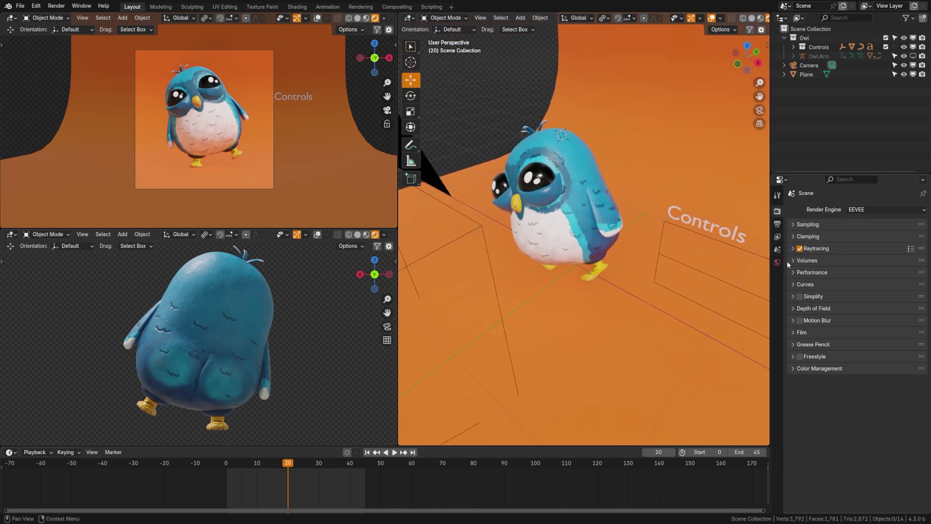
pyautogui.moveTo(569, 202); pyautogui.dragTo(580, 202, button='middle')
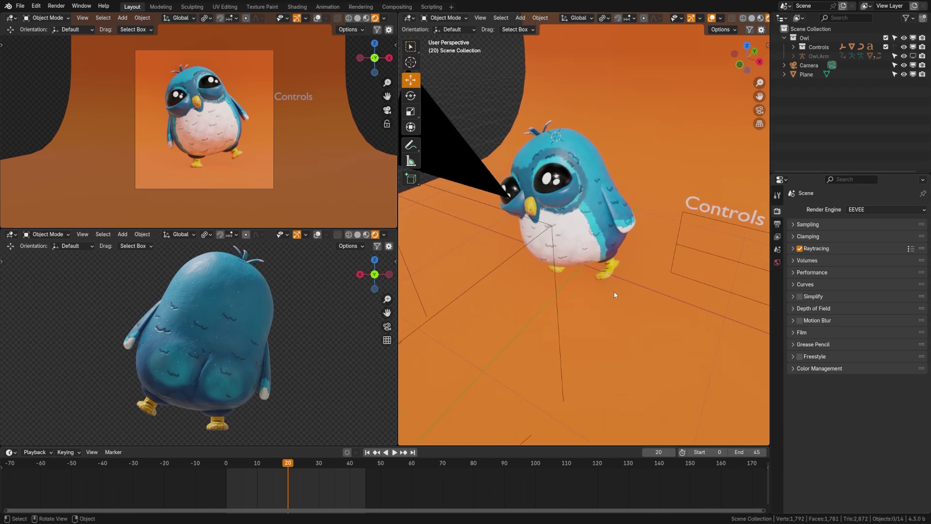
pyautogui.moveTo(549, 296); pyautogui.dragTo(572, 277, button='middle')
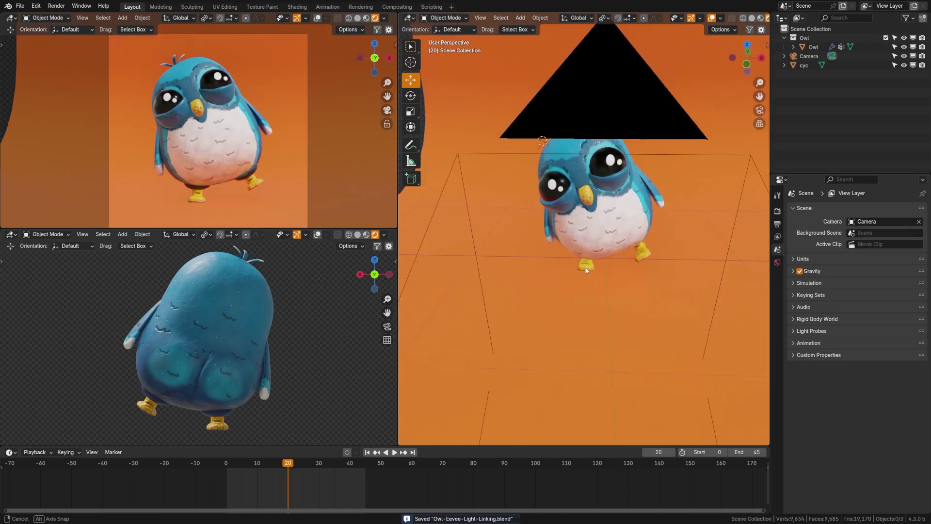
pyautogui.moveTo(558, 272); pyautogui.dragTo(675, 294, button='middle')
pyautogui.press('KP_Subtract')
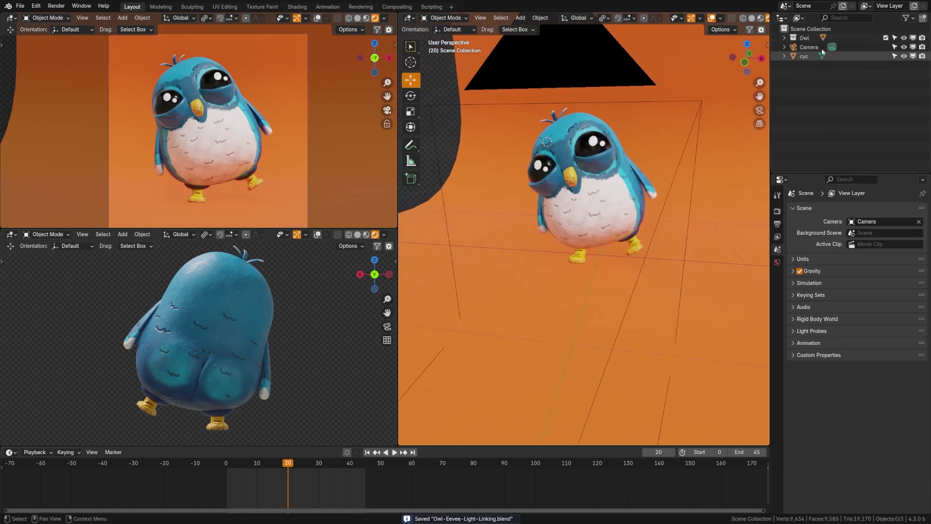
pyautogui.moveTo(806, 60); pyautogui.dragTo(805, 38)
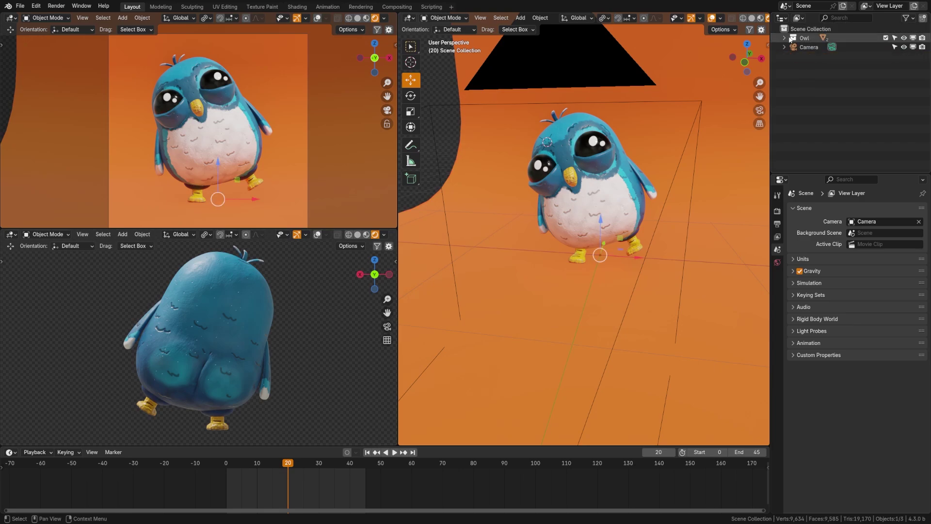
# - Create a new collection named 'Light Link - Owl' in the Outliner
pyautogui.click(922, 18)
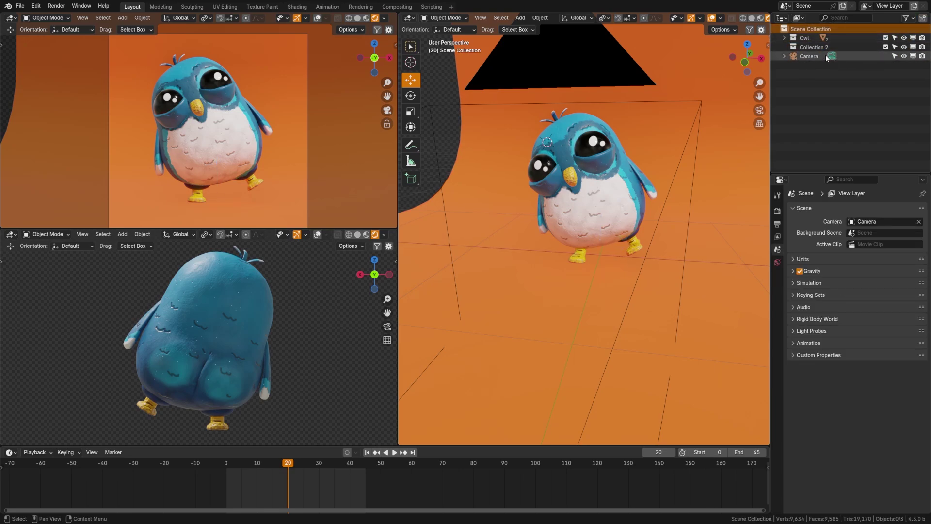
pyautogui.doubleClick(814, 46)
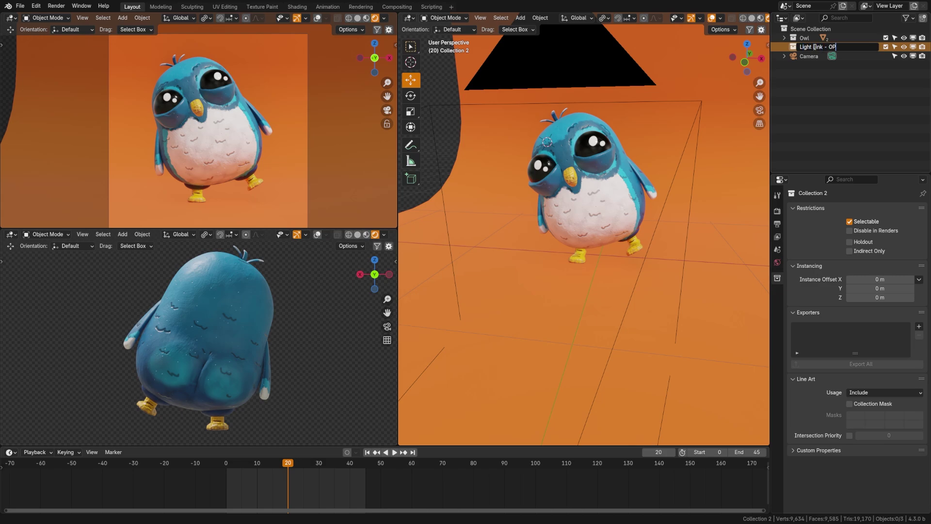
pyautogui.write('Light Link - Owl')
pyautogui.press('Return')
pyautogui.moveTo(558, 170); pyautogui.dragTo(533, 160, button='middle')
pyautogui.hotkey('shift', 'a')
pyautogui.moveTo(532, 160)
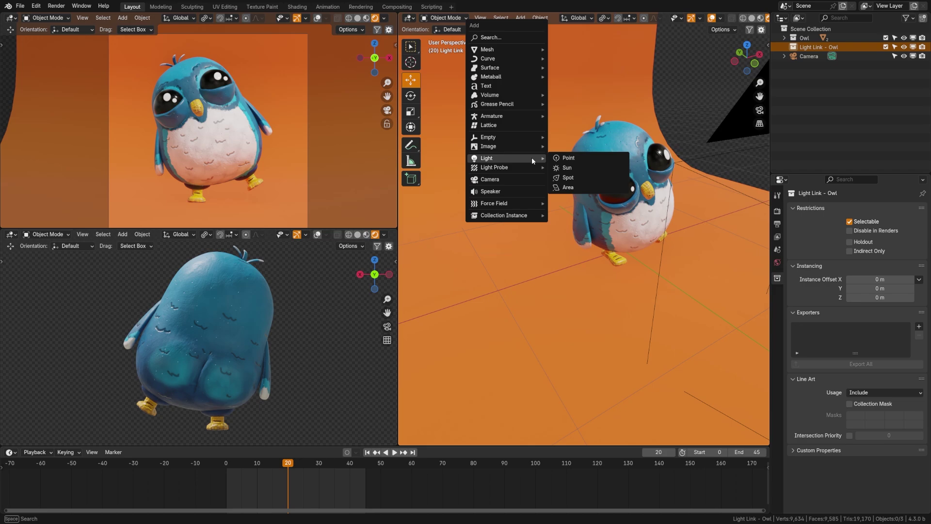
# - Add a point light with 500 W power and a 1 m radius
pyautogui.click(568, 159)
pyautogui.click(777, 332)
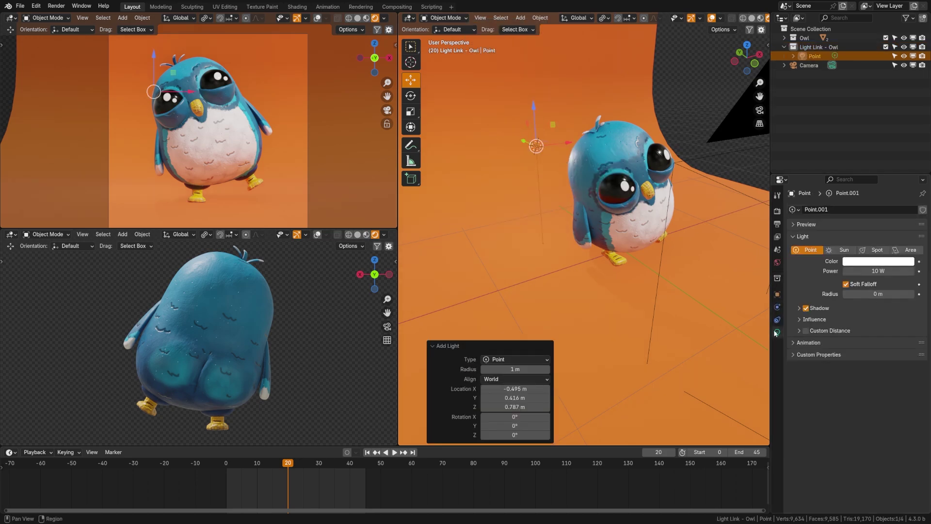
pyautogui.click(870, 270)
pyautogui.write('500')
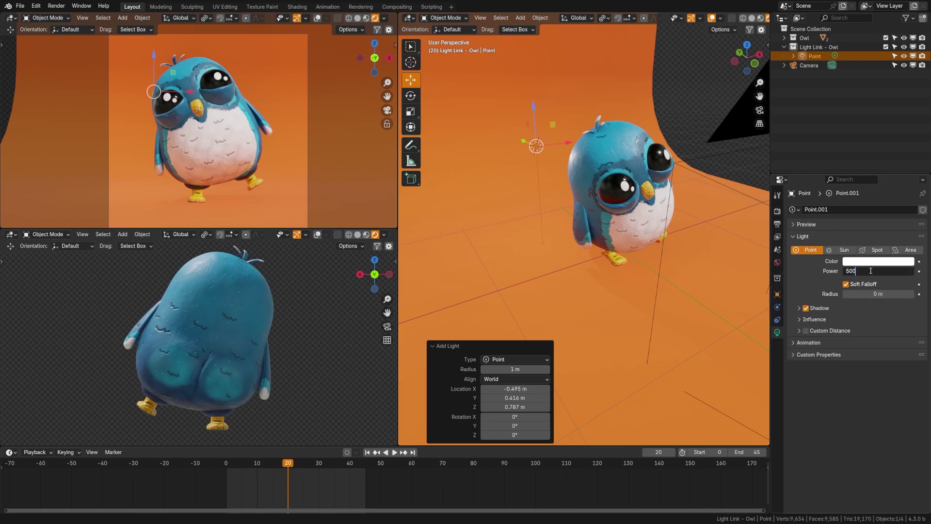
pyautogui.press('Return')
pyautogui.click(879, 293)
pyautogui.write('1')
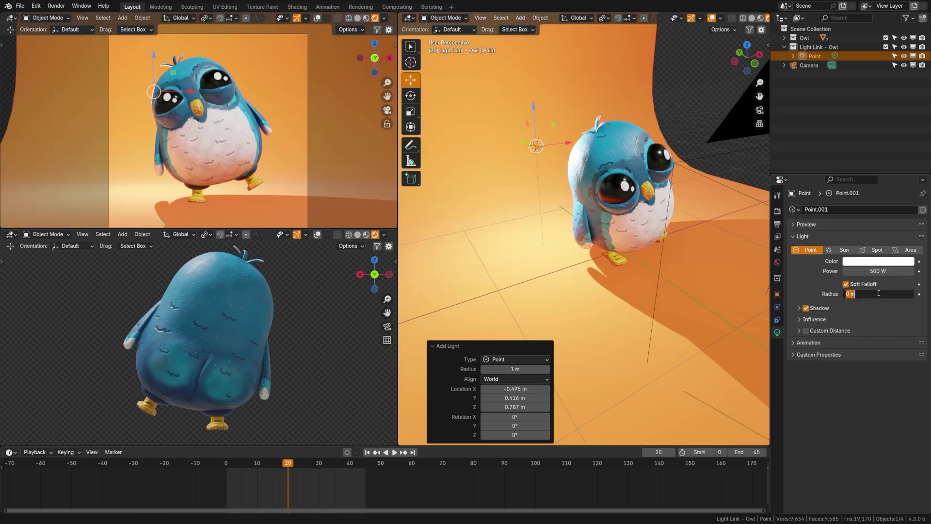
pyautogui.press('Return')
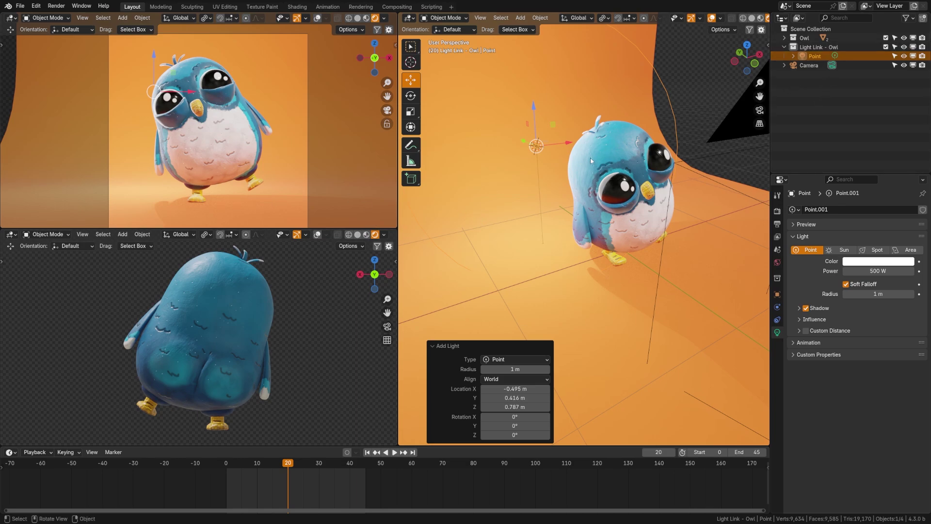
# - Move the Owl mesh from the Owl collection into the 'Light Link - Owl' collection
pyautogui.click(778, 294)
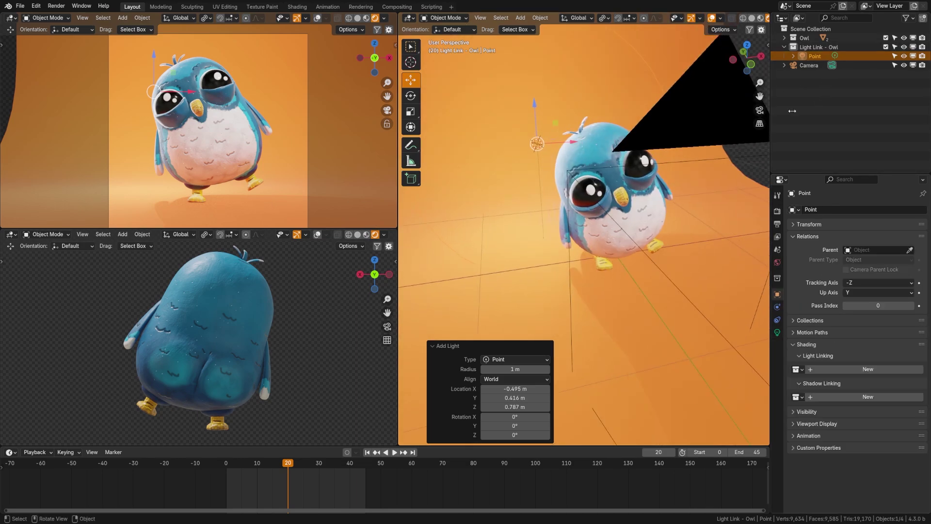
pyautogui.click(785, 38)
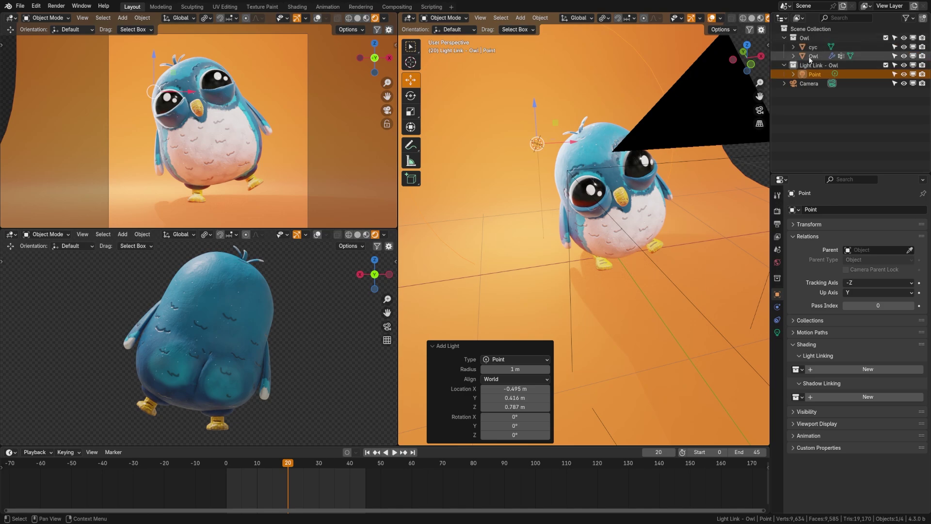
pyautogui.moveTo(815, 56); pyautogui.dragTo(815, 67)
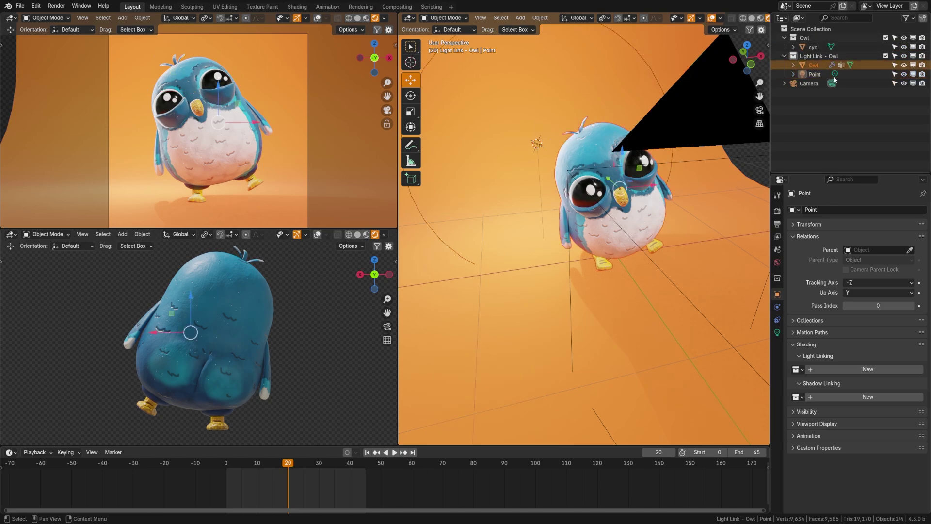
pyautogui.click(784, 55)
# - Select the Owl mesh, then add the point light to the selection
pyautogui.moveTo(597, 165); pyautogui.dragTo(572, 159, button='middle')
pyautogui.click(570, 168)
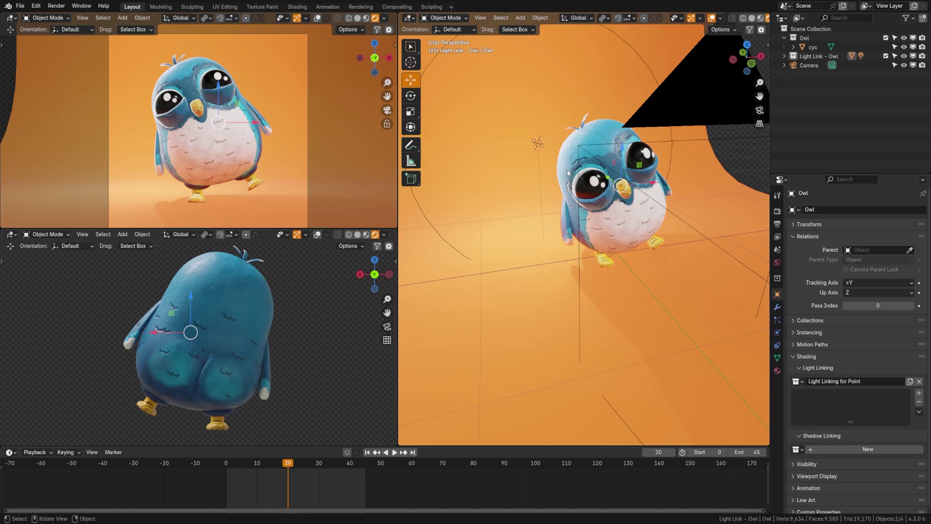
pyautogui.keyDown('shift'); pyautogui.click(537, 144); pyautogui.keyUp('shift')
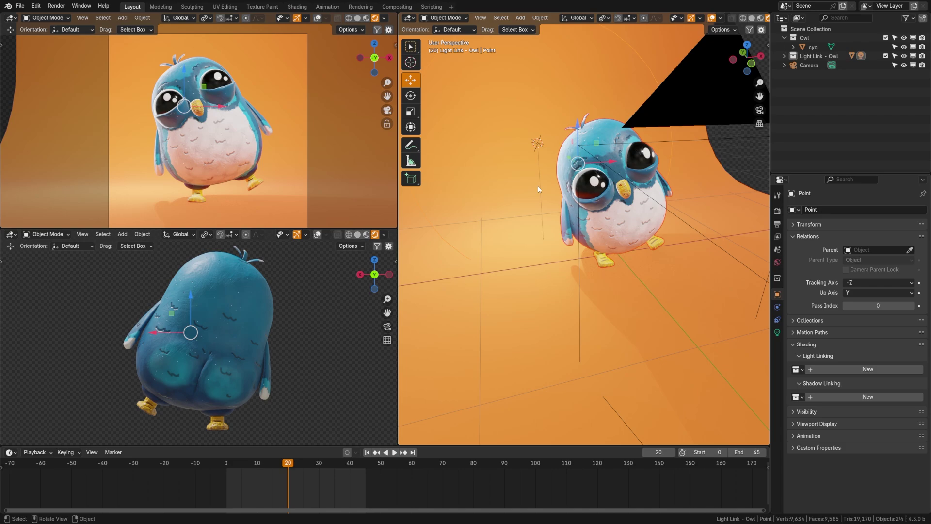
# - Link the Owl as the point light's only light receiver with Ctrl+L
pyautogui.hotkey('ctrl', 'l')
pyautogui.moveTo(537, 185)
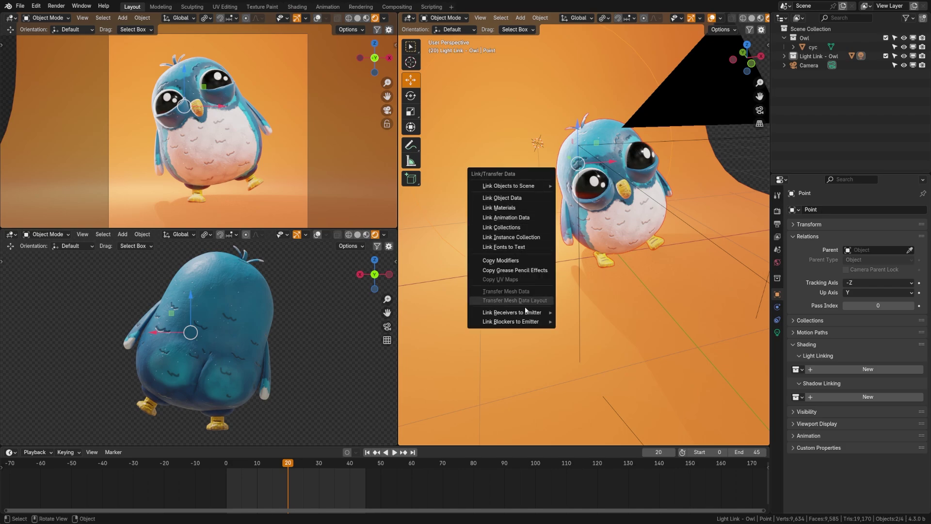
pyautogui.moveTo(529, 314)
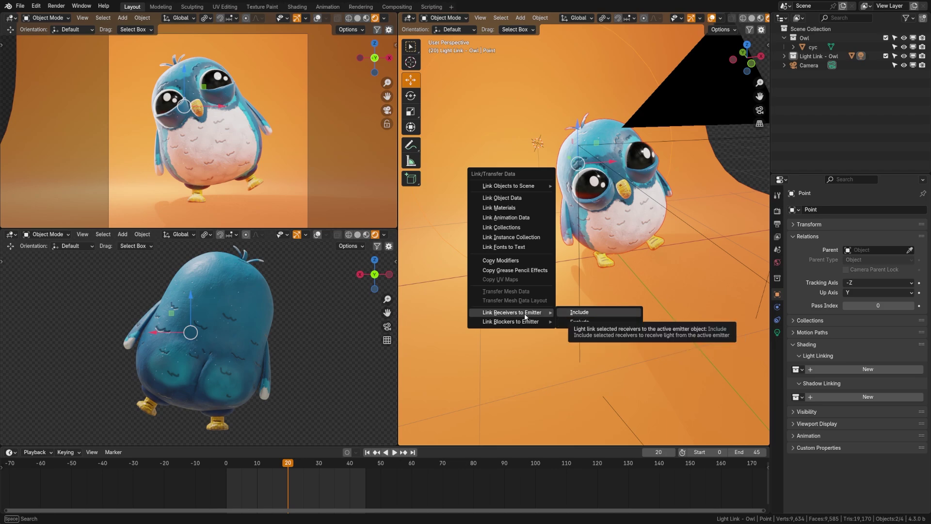
pyautogui.click(570, 313)
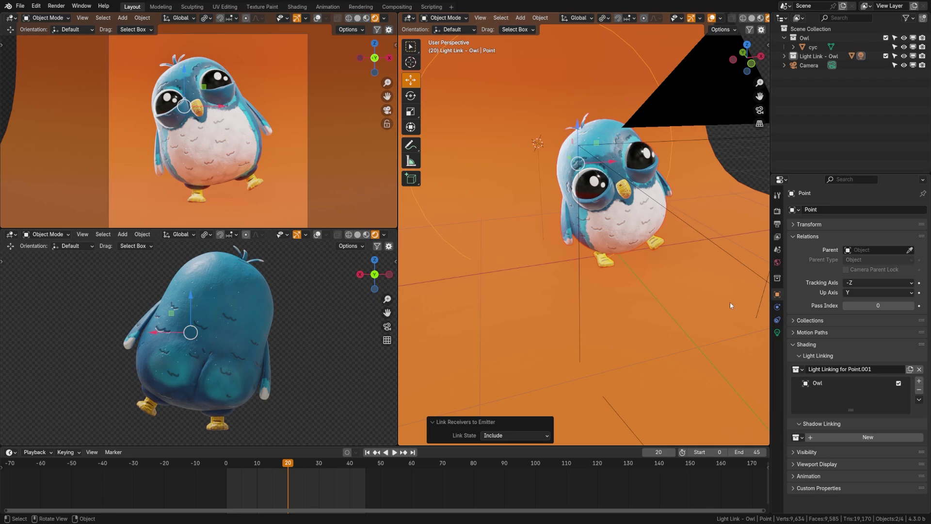
# - Uncheck the Owl in the light's Light Linking list to compare, then undo to restore it
pyautogui.click(624, 221)
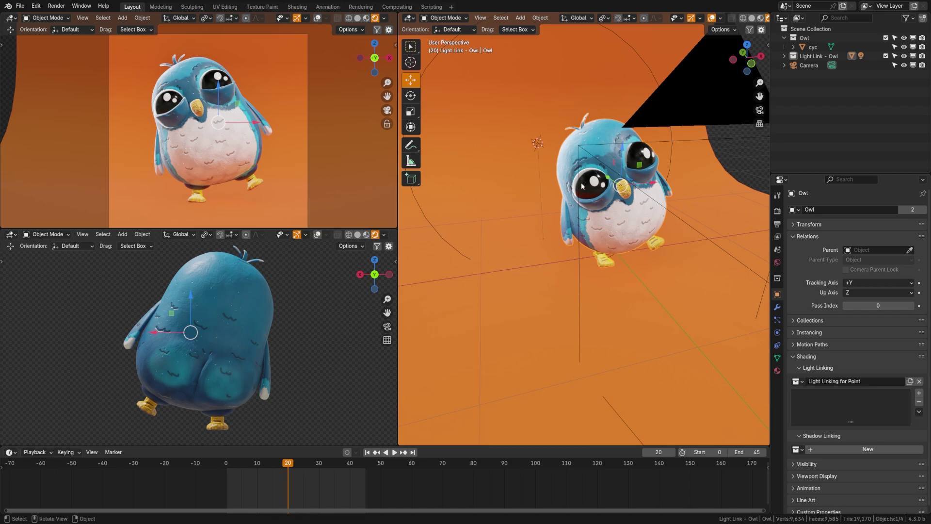
pyautogui.click(537, 143)
pyautogui.moveTo(804, 38); pyautogui.dragTo(848, 388)
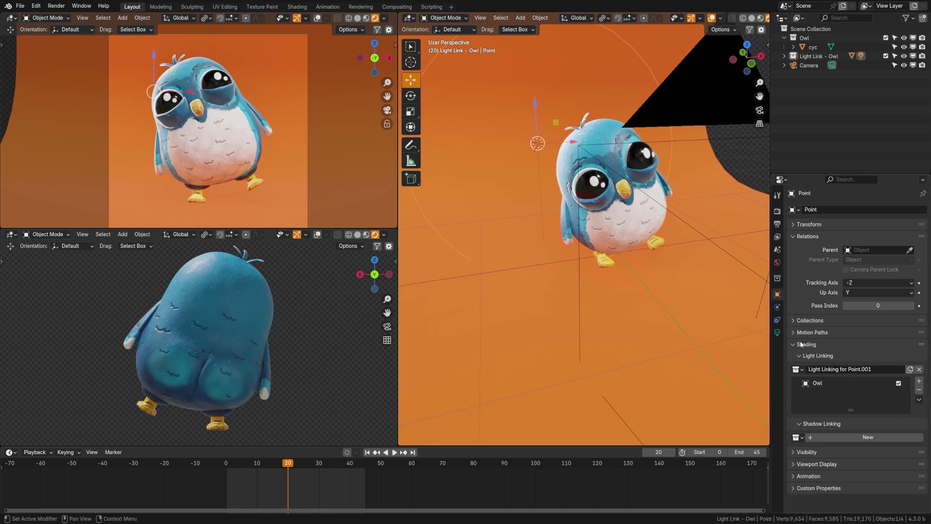
pyautogui.moveTo(620, 245); pyautogui.dragTo(607, 228, button='middle')
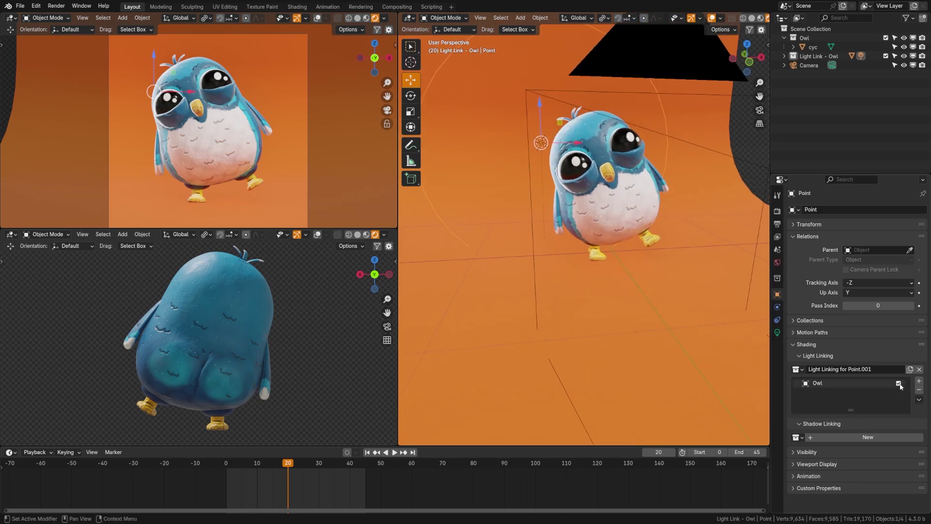
pyautogui.click(898, 384)
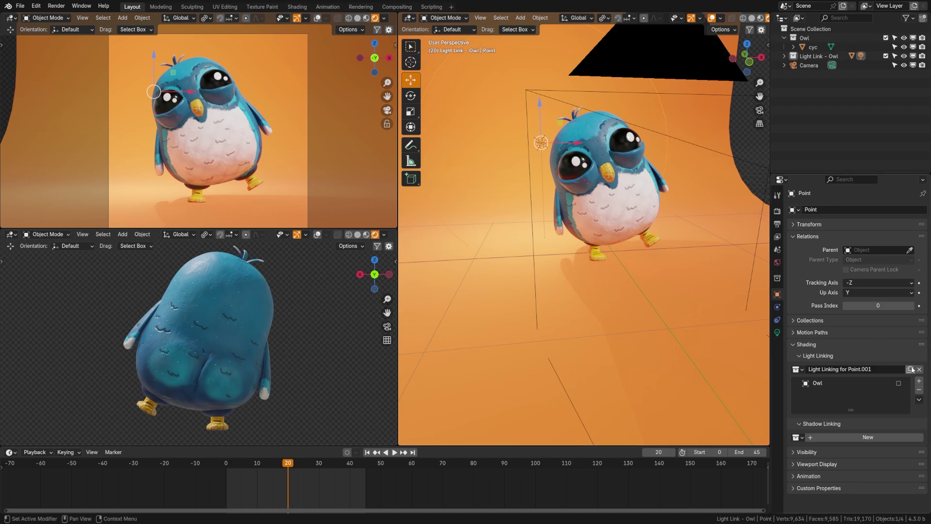
pyautogui.hotkey('ctrl', 'z')
pyautogui.moveTo(597, 267); pyautogui.dragTo(605, 273, button='middle')
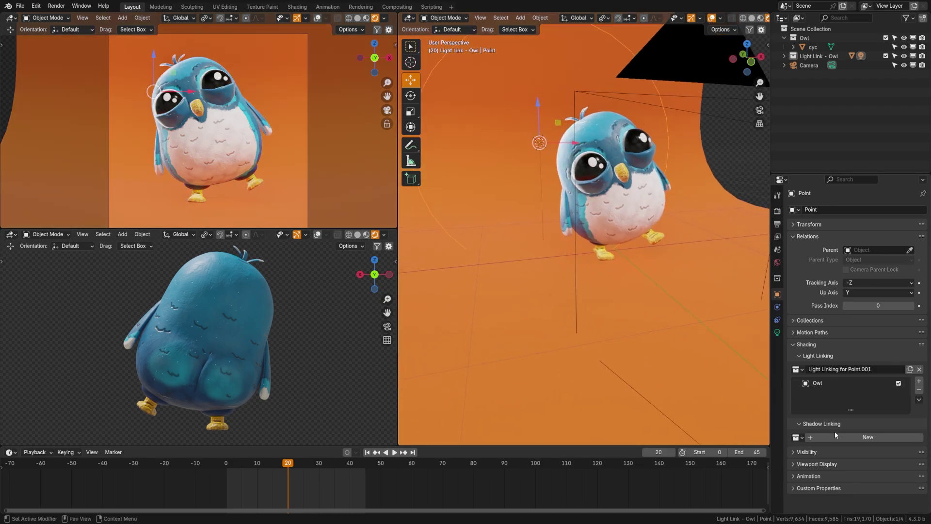
# - Link the Owl to the point light as a shadow blocker via Link Blockers to Emitter > Include
pyautogui.keyDown('shift'); pyautogui.click(605, 212); pyautogui.keyUp('shift')
pyautogui.keyDown('shift'); pyautogui.click(540, 144); pyautogui.keyUp('shift')
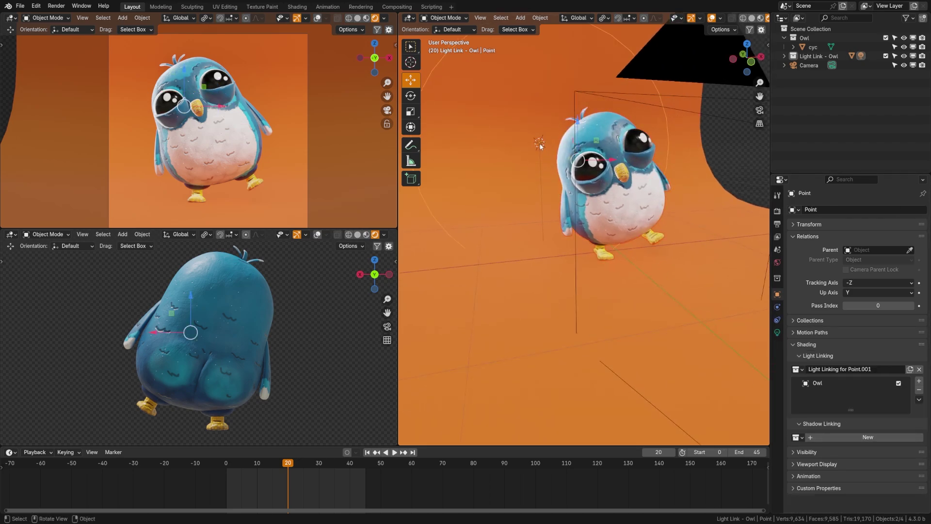
pyautogui.hotkey('ctrl', 'l')
pyautogui.moveTo(534, 158)
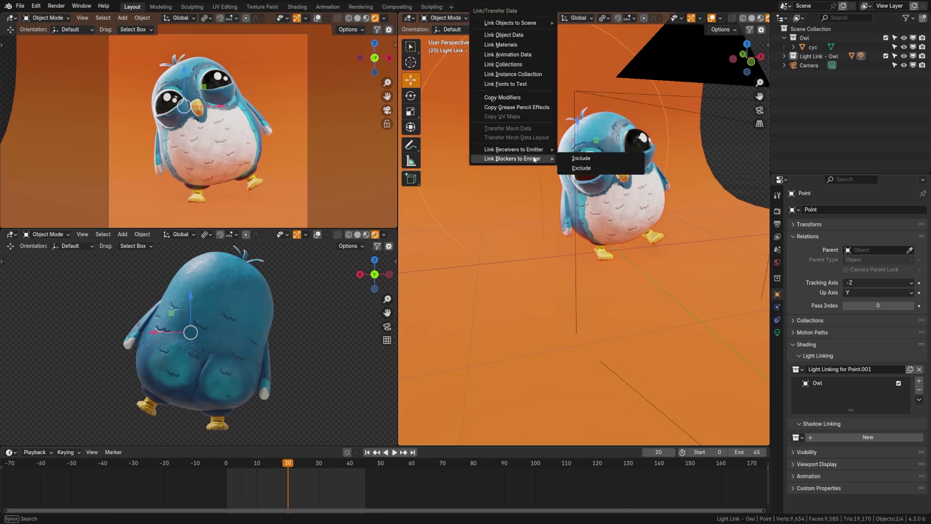
pyautogui.click(579, 159)
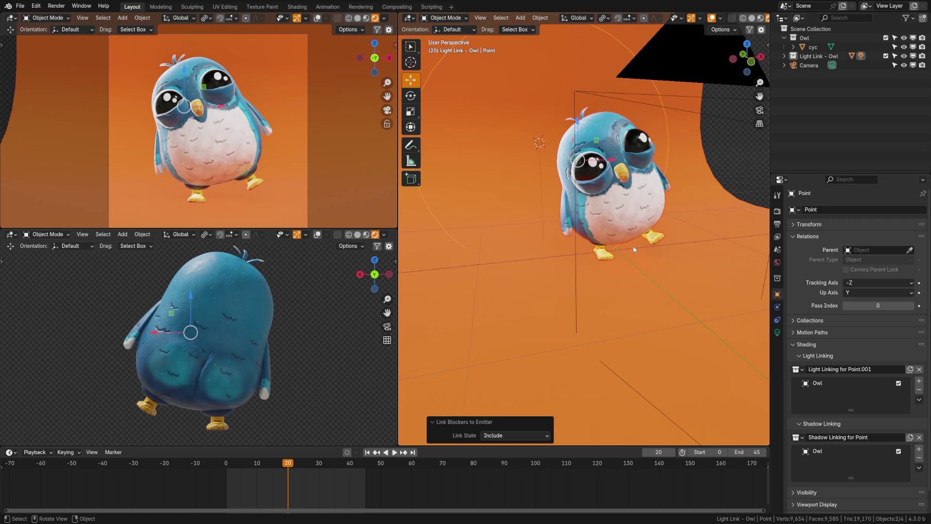
pyautogui.hotkey('ctrl', 'l')
pyautogui.moveTo(605, 193)
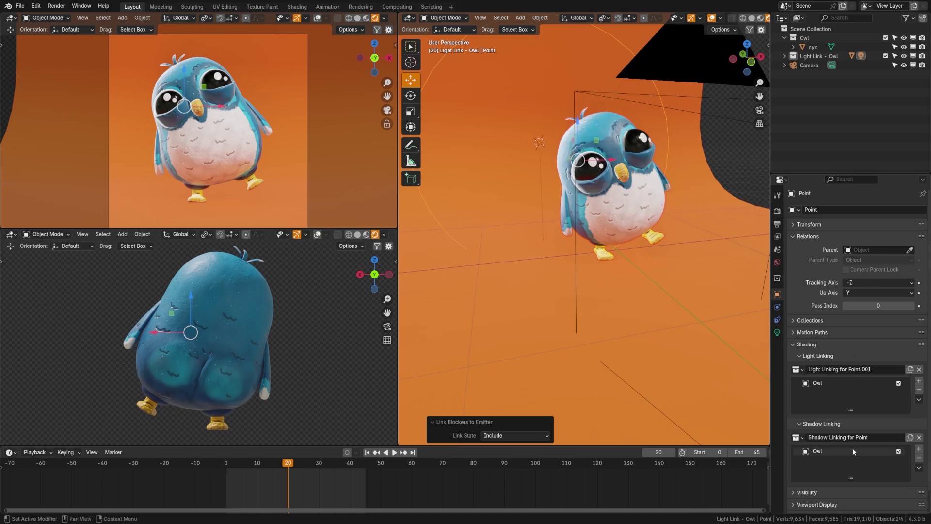
# - Delete the selection and relink the Owl as a receiver of the point light via Ctrl+L
pyautogui.press('Delete')
pyautogui.moveTo(558, 204); pyautogui.dragTo(596, 126, button='middle')
pyautogui.click(606, 233)
pyautogui.keyDown('shift'); pyautogui.click(614, 98); pyautogui.keyUp('shift')
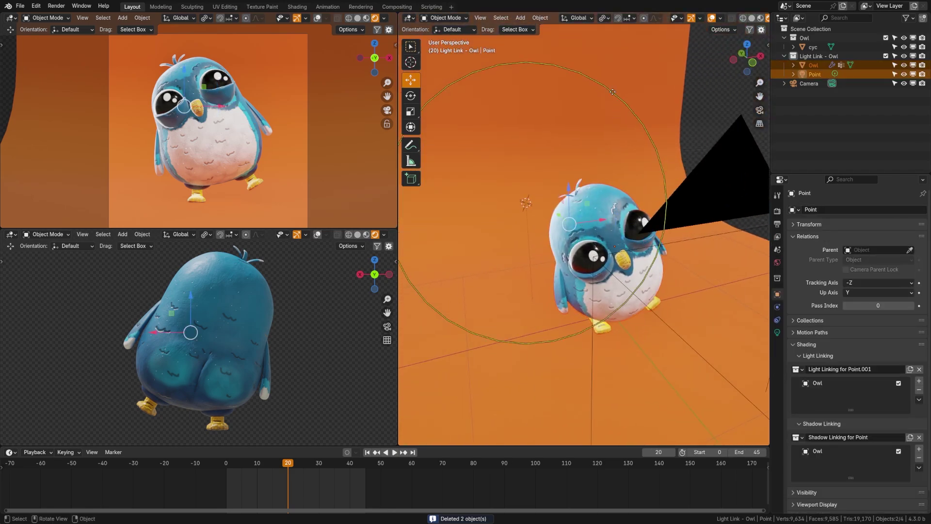
pyautogui.hotkey('ctrl', 'l')
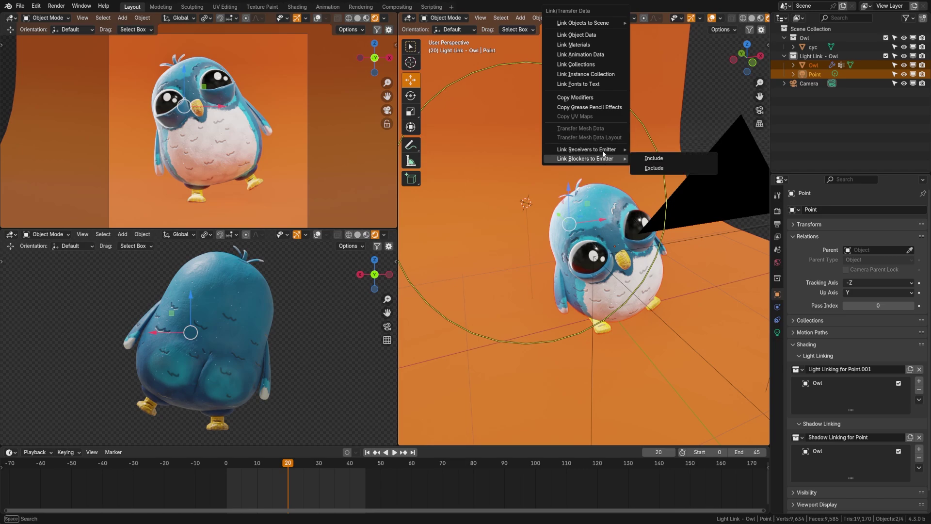
pyautogui.moveTo(606, 149)
pyautogui.click(647, 150)
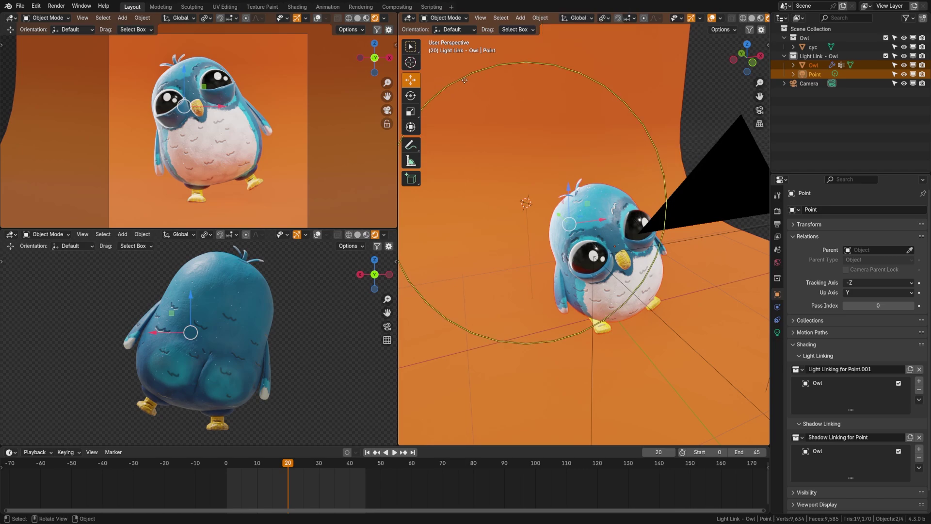
pyautogui.moveTo(593, 212); pyautogui.dragTo(532, 129, button='middle')
pyautogui.click(532, 129)
# - Duplicate the point light as Point.001 beside the owl and change it to a Spot light
pyautogui.click(532, 129)
pyautogui.hotkey('shift', 'd')
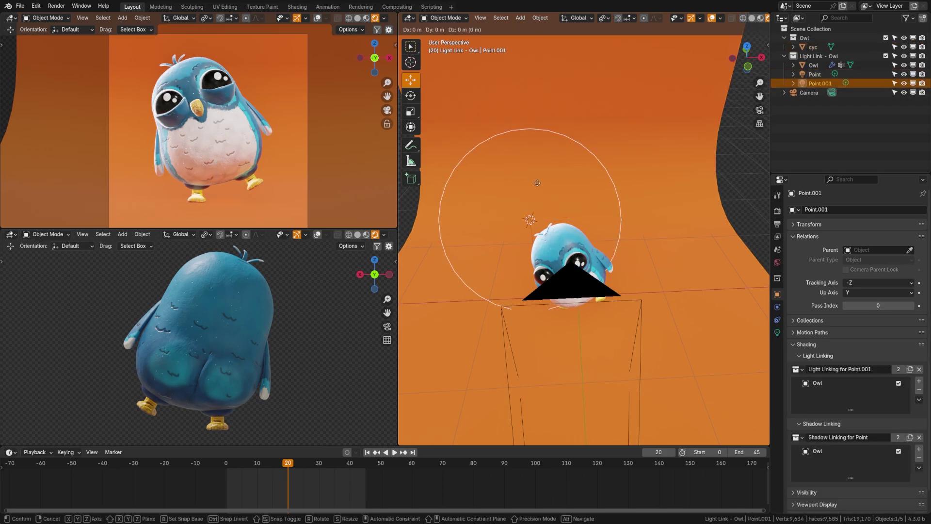
pyautogui.click(608, 182)
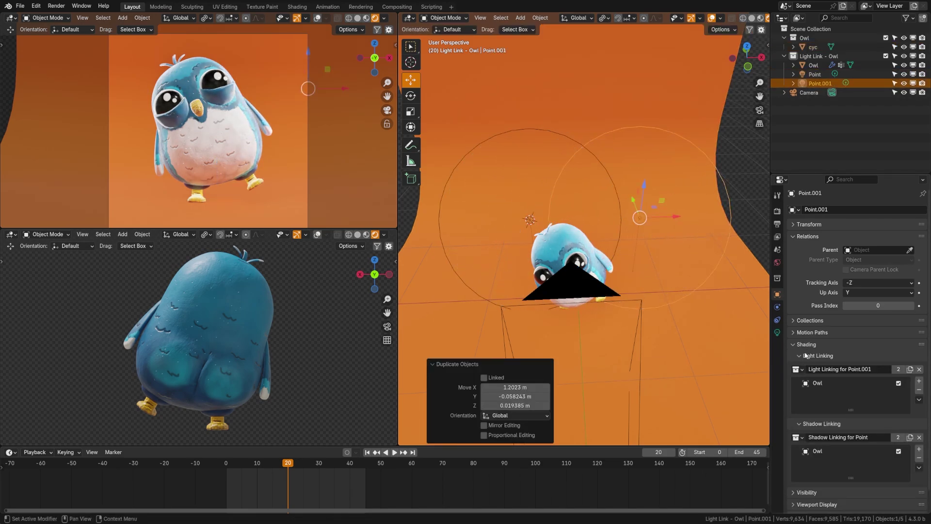
pyautogui.click(777, 332)
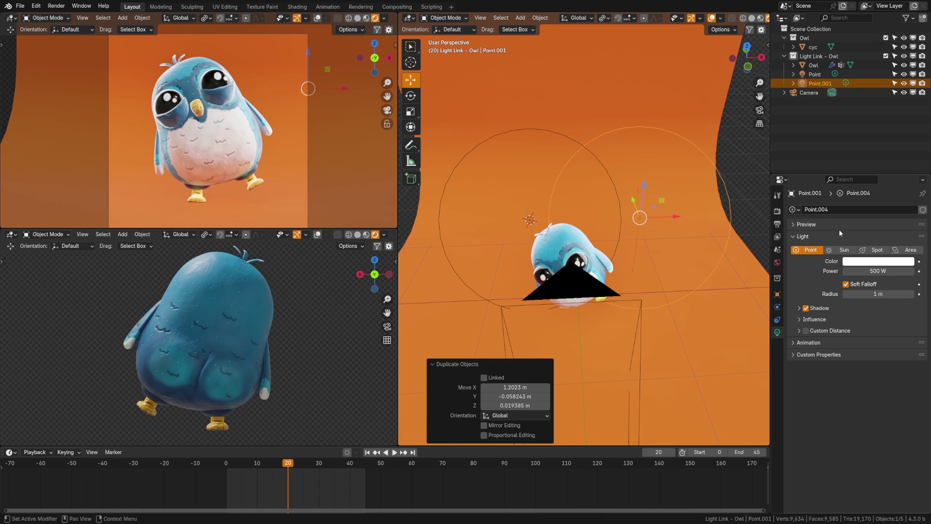
pyautogui.click(844, 250)
pyautogui.click(875, 249)
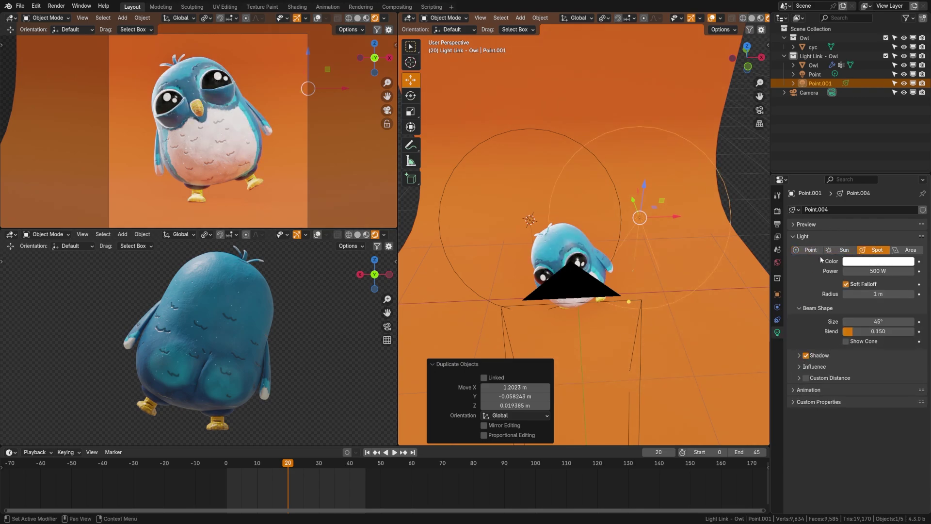
# - Rotate the spot light 98.9° toward the owl and review its linking settings
pyautogui.moveTo(679, 273); pyautogui.dragTo(630, 282, button='middle')
pyautogui.press('r')
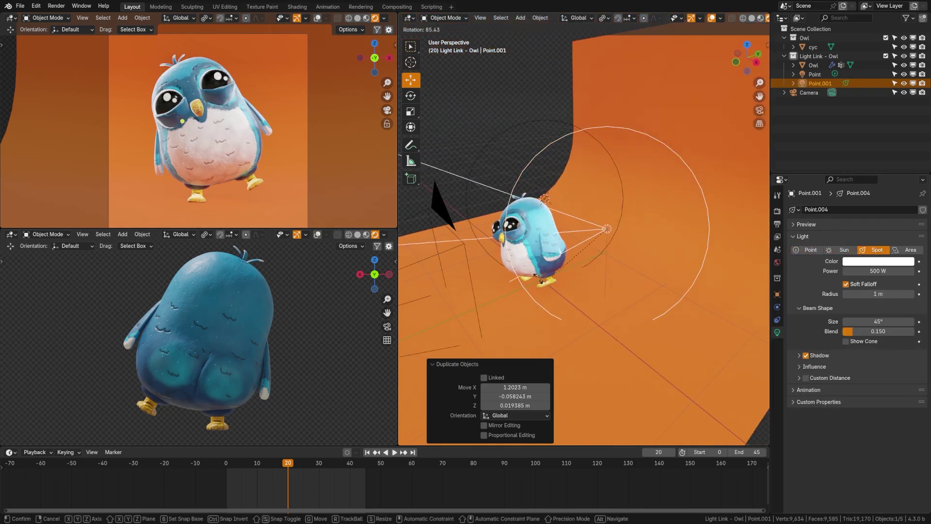
pyautogui.click(528, 273)
pyautogui.click(777, 295)
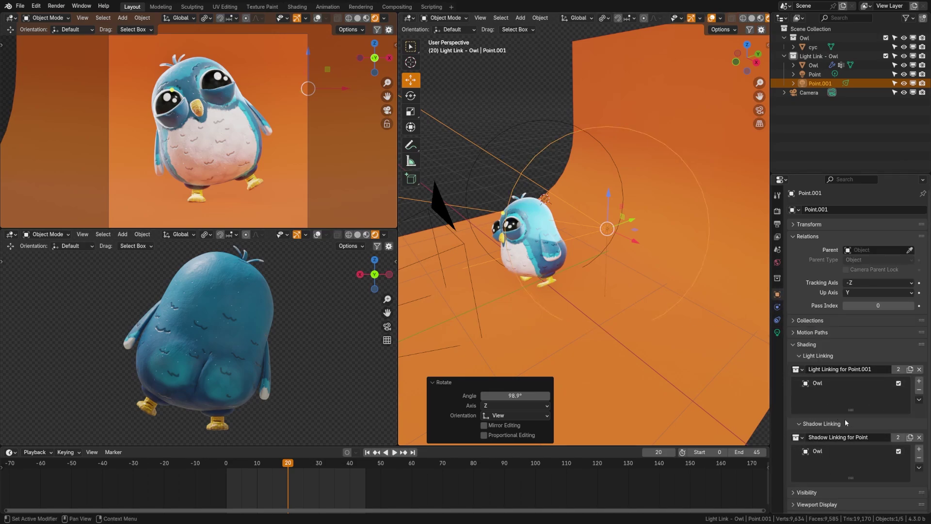
pyautogui.moveTo(650, 349); pyautogui.dragTo(577, 359, button='middle')
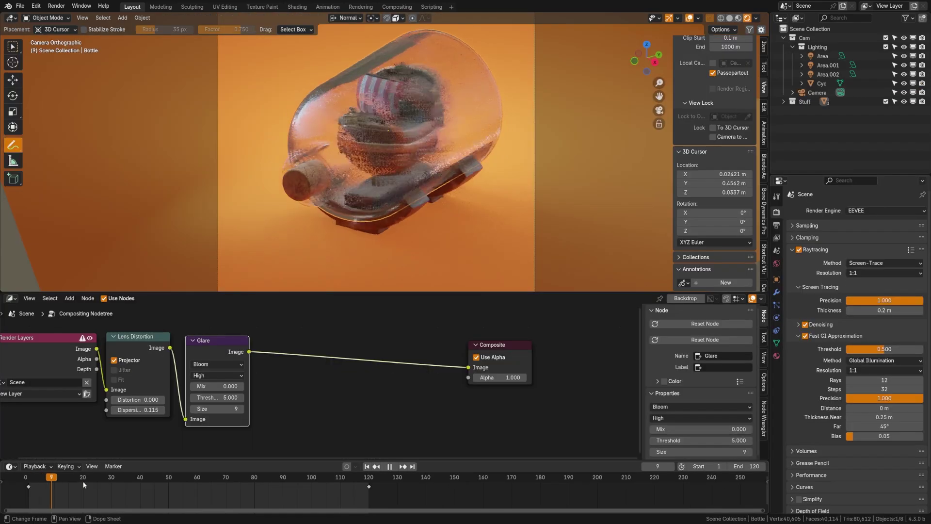
# - Stop the bottle animation and mark the bottle scene with blue annotation arrows and circles
pyautogui.moveTo(83, 481); pyautogui.dragTo(29, 486)
pyautogui.press('space')
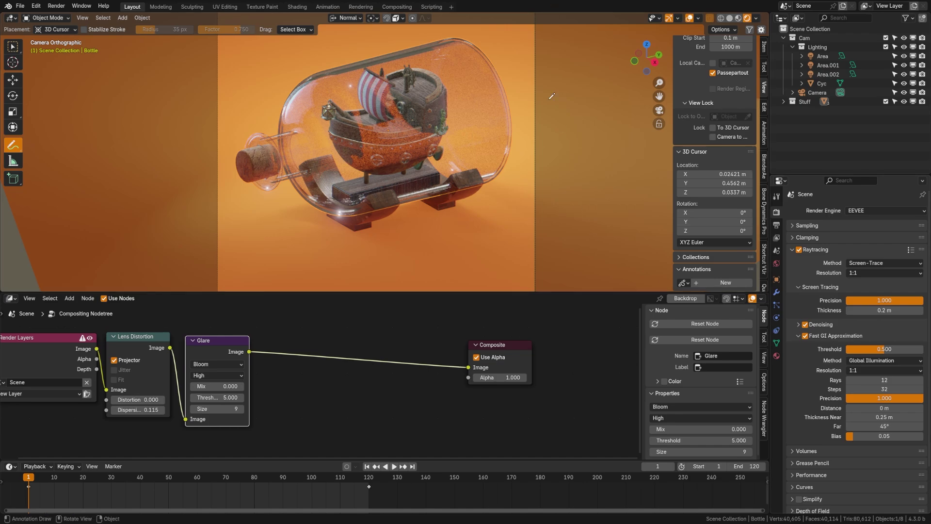
pyautogui.moveTo(561, 269); pyautogui.dragTo(503, 210)
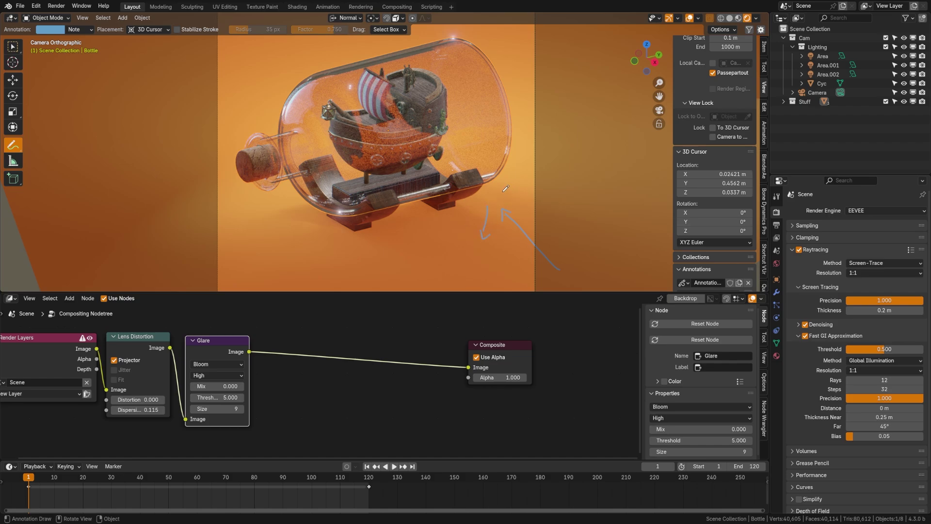
pyautogui.moveTo(519, 191); pyautogui.dragTo(528, 194)
pyautogui.moveTo(192, 241)
pyautogui.mouseDown()
pyautogui.moveTo(274, 212)
pyautogui.moveTo(291, 219)
pyautogui.mouseUp()
pyautogui.moveTo(536, 179)
pyautogui.mouseDown()
pyautogui.moveTo(492, 185)
pyautogui.moveTo(470, 206)
pyautogui.moveTo(466, 237)
pyautogui.moveTo(495, 250)
pyautogui.moveTo(527, 230)
pyautogui.moveTo(531, 185)
pyautogui.mouseUp()
pyautogui.moveTo(277, 240)
pyautogui.mouseDown()
pyautogui.moveTo(321, 208)
pyautogui.moveTo(278, 193)
pyautogui.mouseUp()
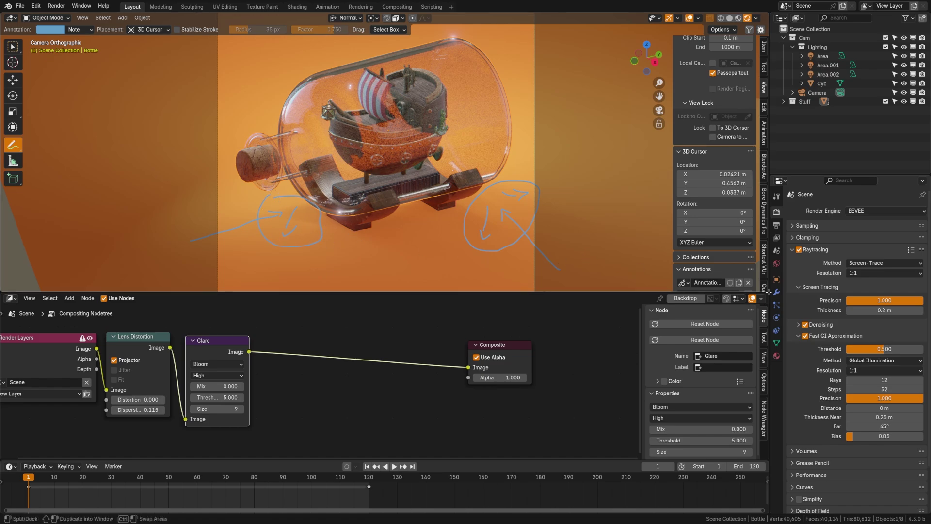
# - Toggle Fast GI Approximation off and back on to compare, then view the cave
pyautogui.click(806, 336)
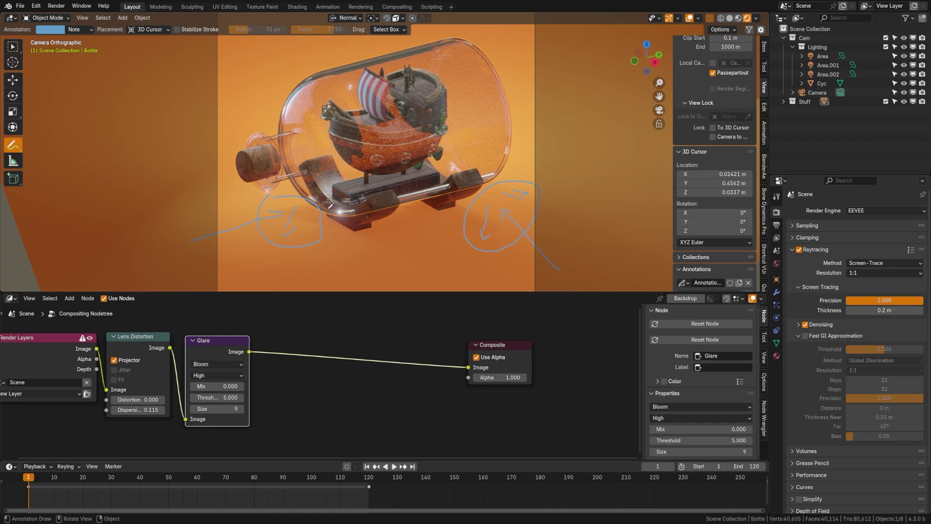
pyautogui.click(806, 337)
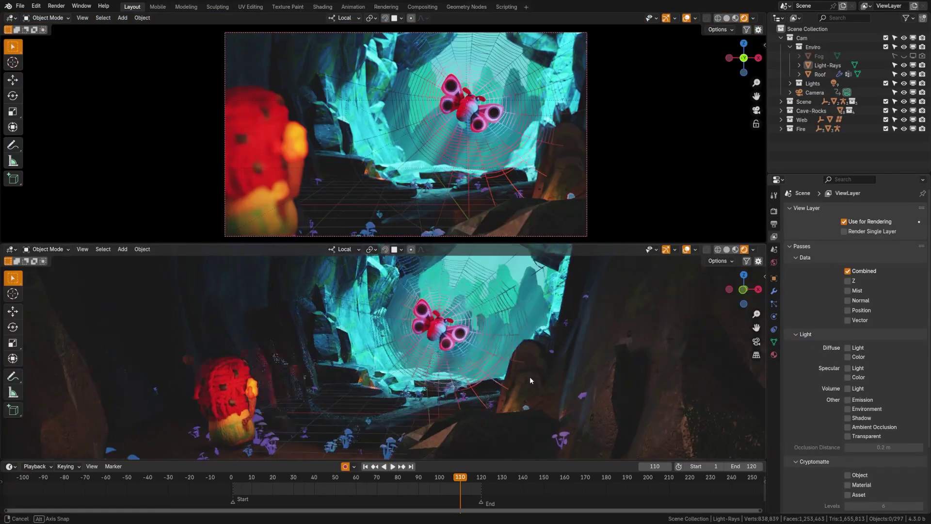
pyautogui.moveTo(530, 376); pyautogui.dragTo(464, 405, button='middle')
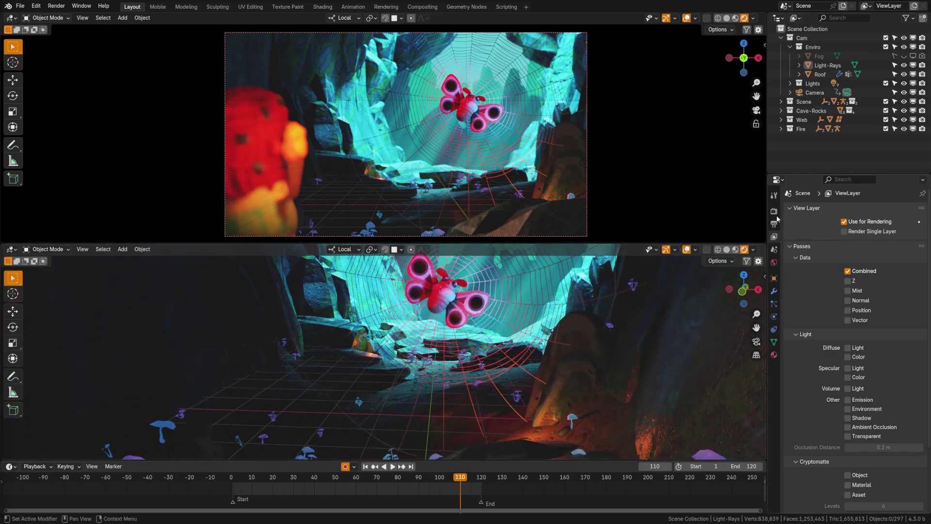
# - In Render properties > Raytracing, turn Fast GI Approximation off and back on for the cave
pyautogui.click(774, 211)
pyautogui.click(790, 330)
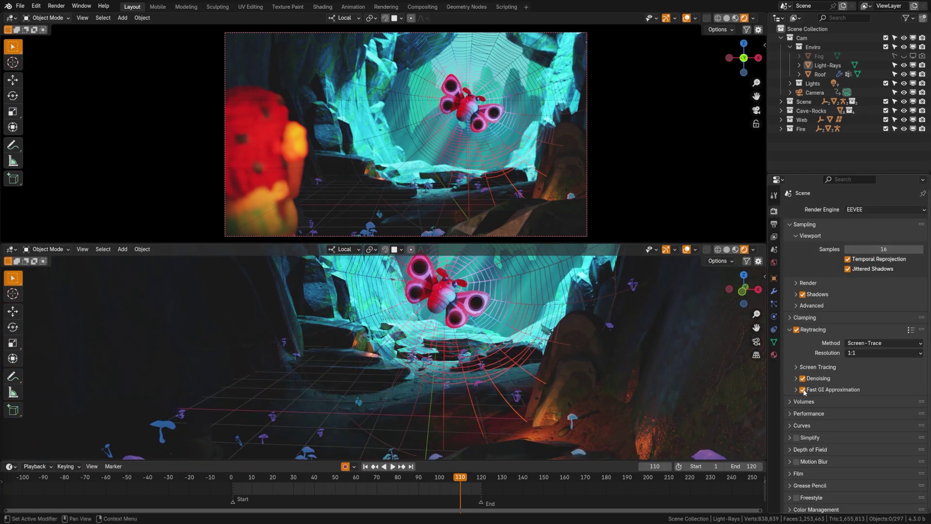
pyautogui.click(803, 389)
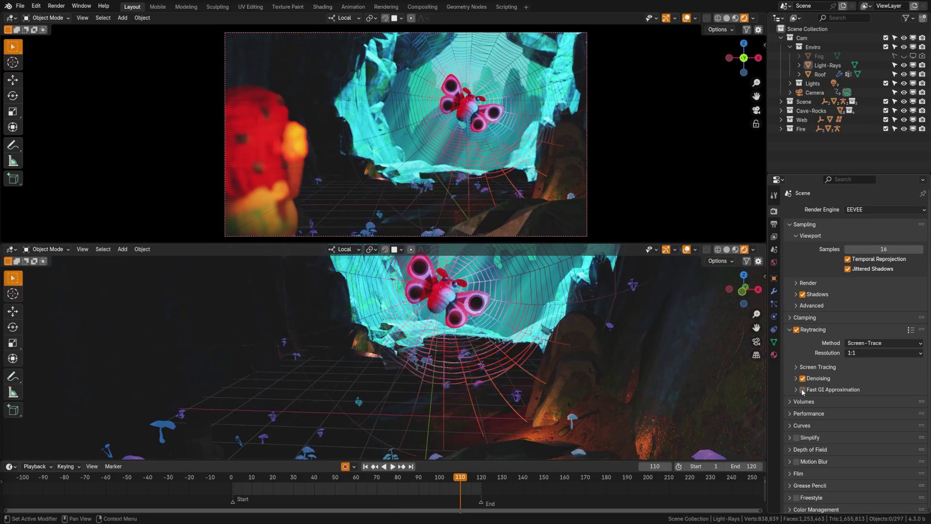
pyautogui.click(803, 390)
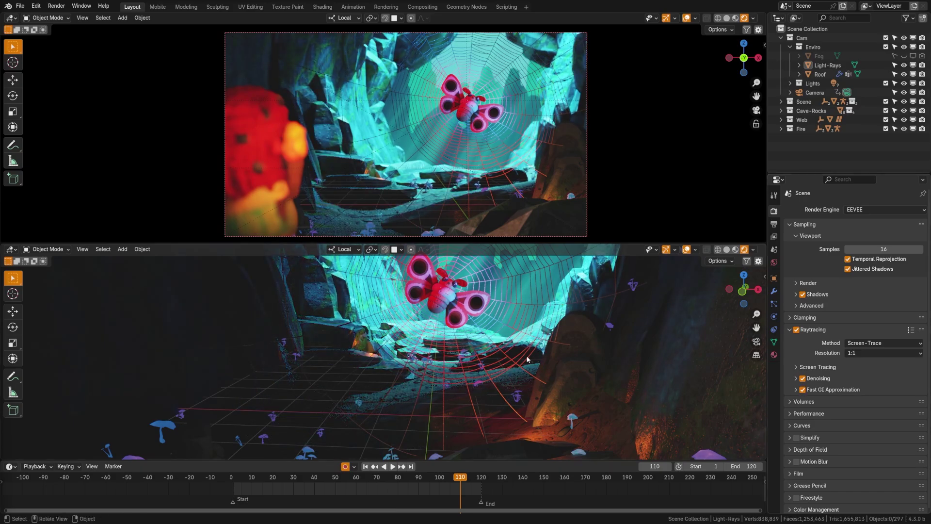
pyautogui.scroll(-3, 529, 351)
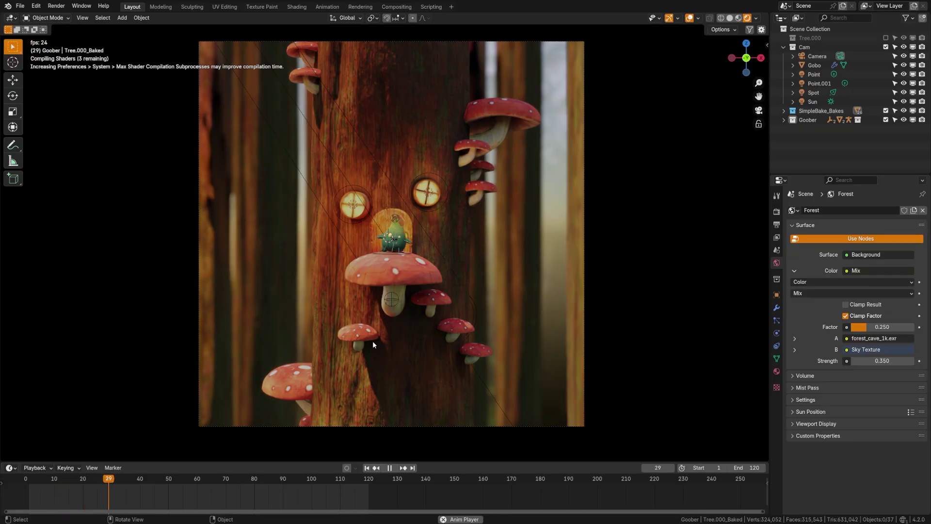
# - Try moving Goober's rig, cancel the move, and stop playback at frame 92
pyautogui.click(397, 256)
pyautogui.press('g')
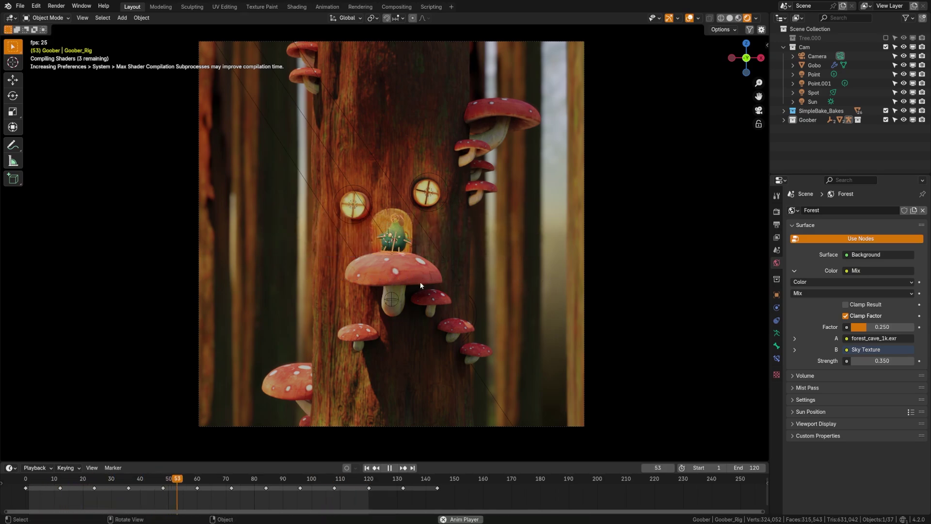
pyautogui.keyDown('alt'); pyautogui.scroll(6, 420, 282); pyautogui.keyUp('alt')
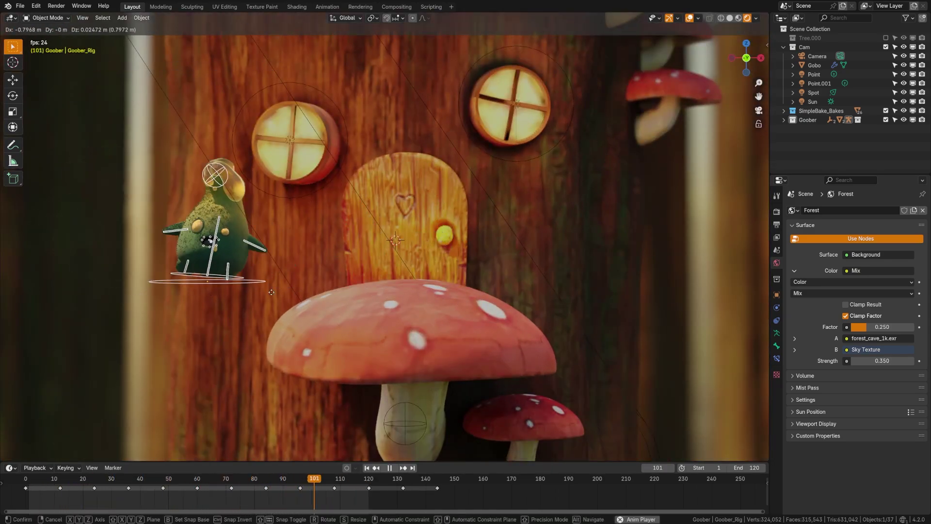
pyautogui.press('Escape')
pyautogui.scroll(-5, 423, 312)
pyautogui.scroll(-3, 423, 313)
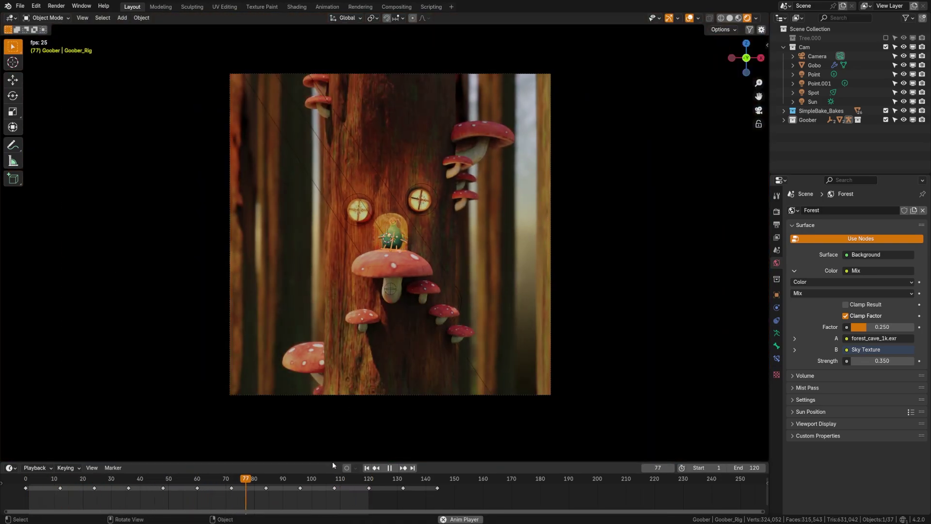
pyautogui.click(390, 467)
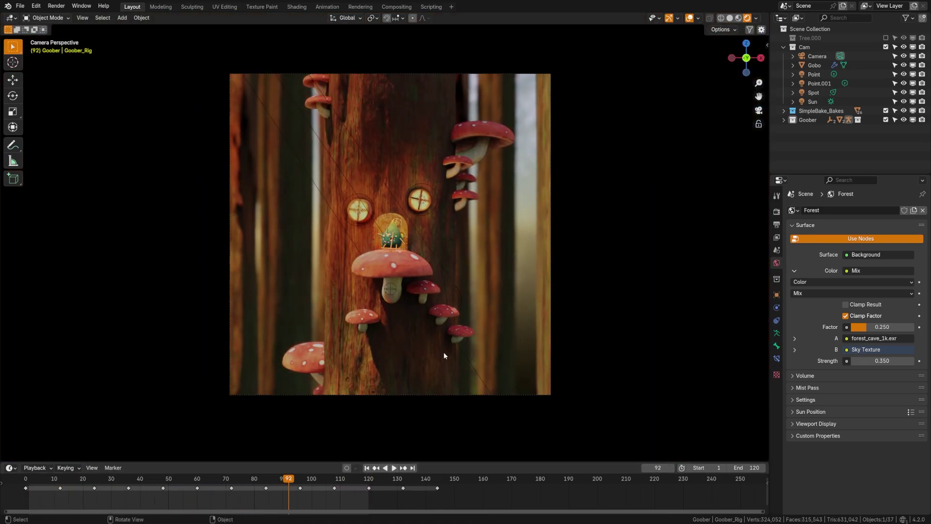
# - Isolate the baked trunk Tree.000_Baked in Local view and orbit around it
pyautogui.click(420, 374)
pyautogui.press('KP_Divide')
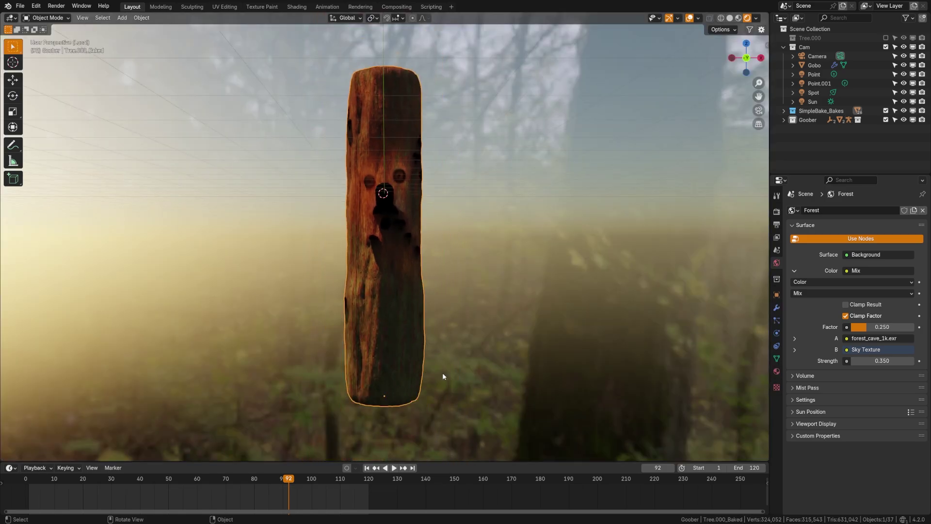
pyautogui.moveTo(442, 372); pyautogui.dragTo(399, 307, button='middle')
pyautogui.press('KP_Divide')
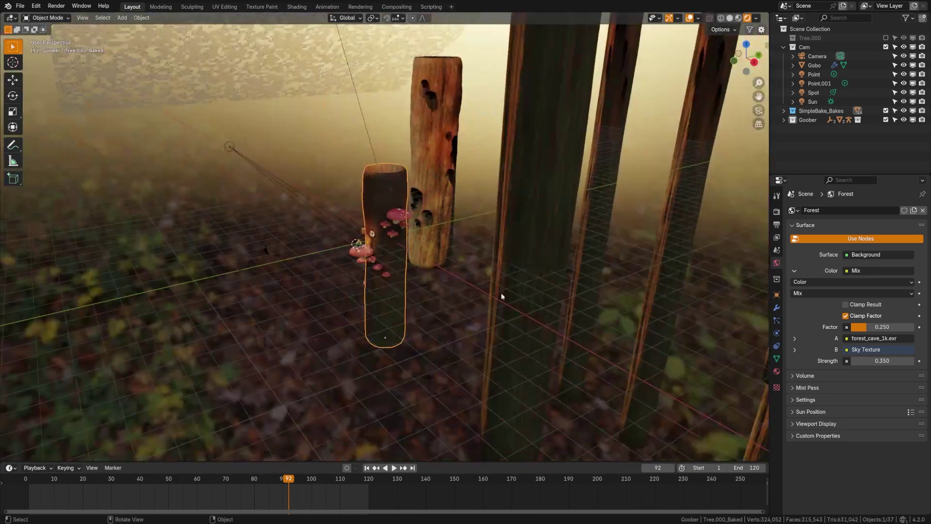
pyautogui.moveTo(502, 292); pyautogui.dragTo(359, 305, button='middle')
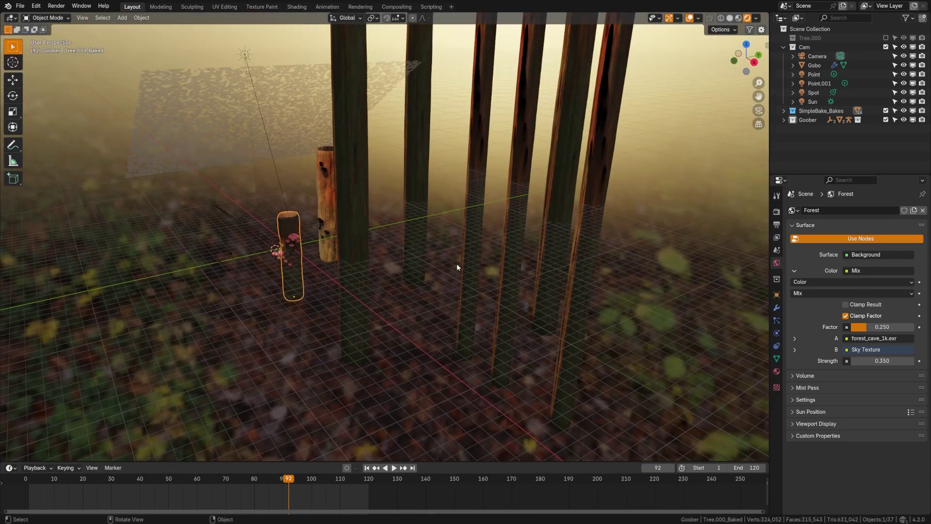
pyautogui.press('KP_Divide')
pyautogui.press('KP_Divide')
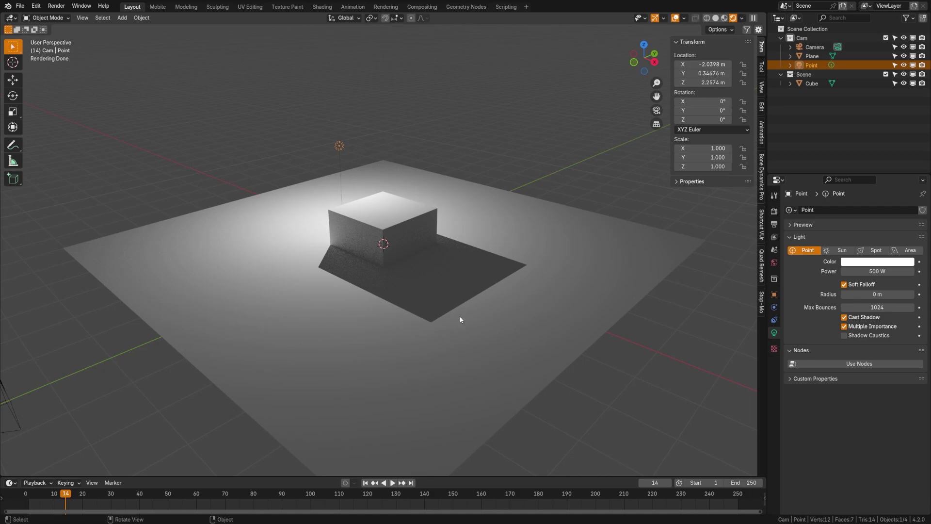
# - Switch SimpleBake in Render properties to Cycles Bake
pyautogui.click(774, 212)
pyautogui.scroll(-10, 846, 400)
pyautogui.scroll(-10, 847, 401)
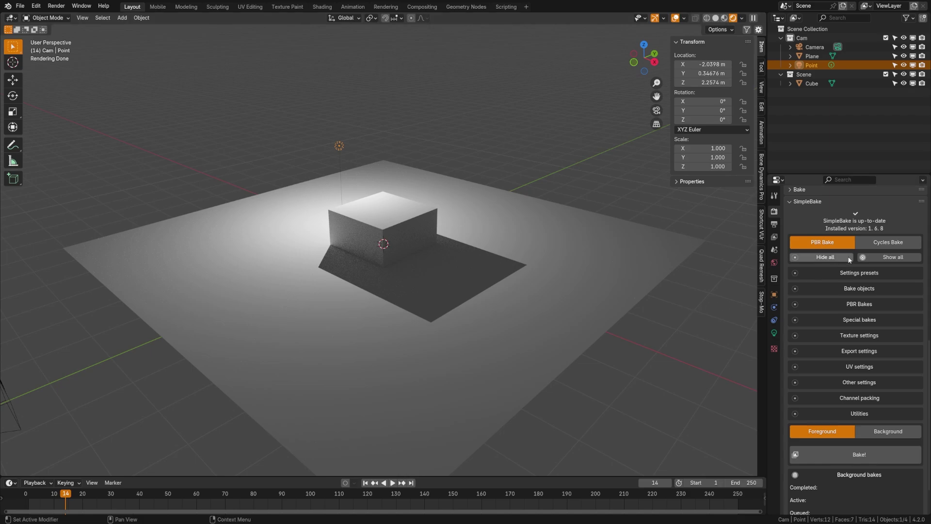
pyautogui.click(888, 242)
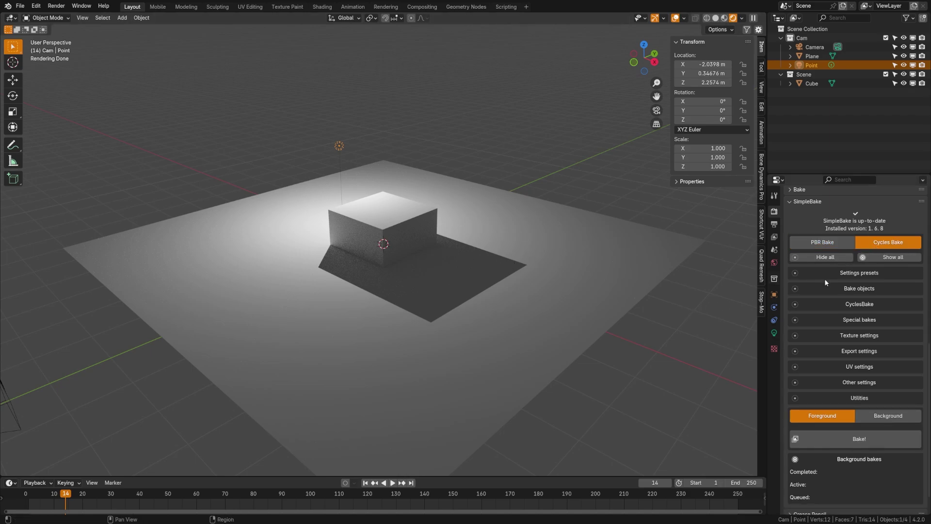
pyautogui.click(846, 273)
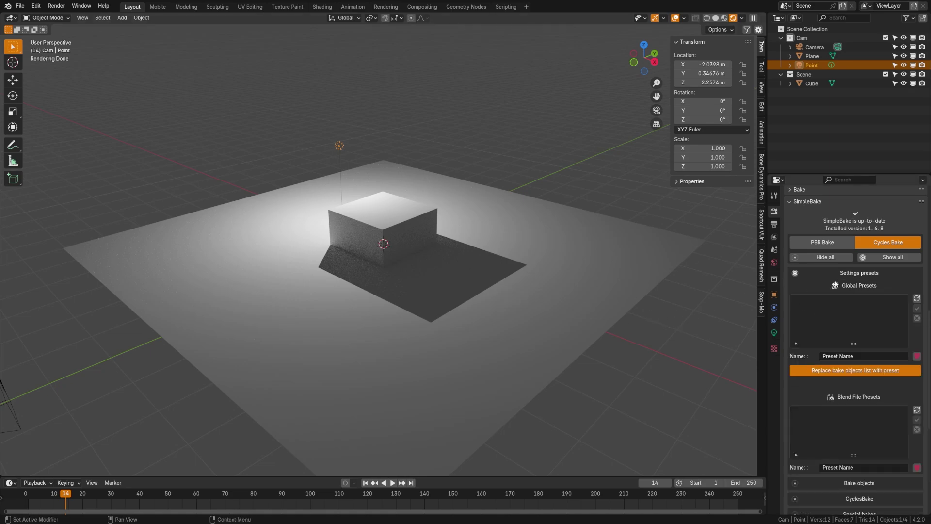
pyautogui.click(849, 275)
# - Add the Plane and Cube as SimpleBake bake objects, then browse CyclesBake and Special bakes
pyautogui.click(854, 291)
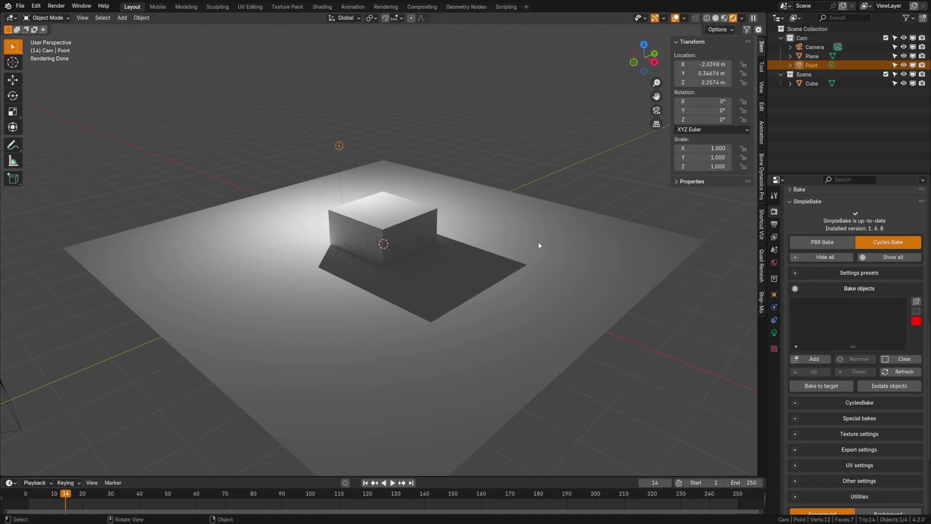
pyautogui.moveTo(516, 154); pyautogui.dragTo(420, 210)
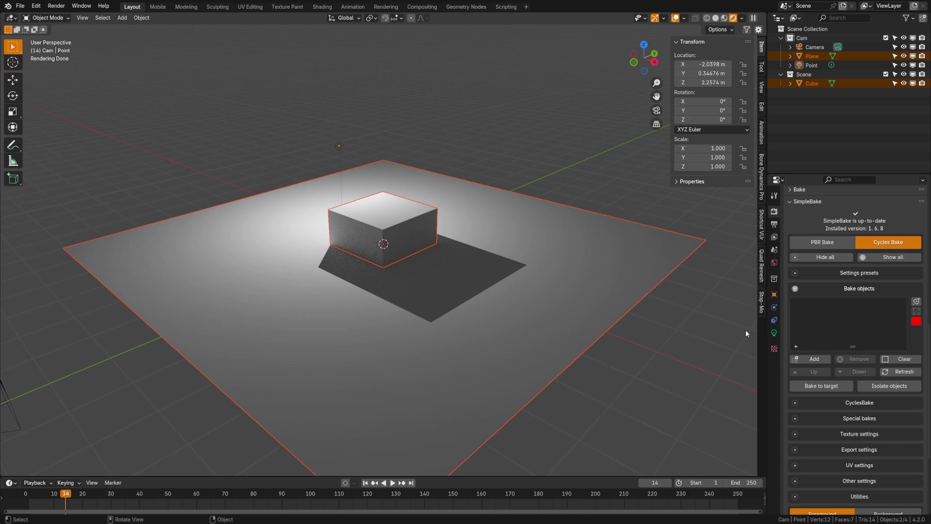
pyautogui.click(813, 359)
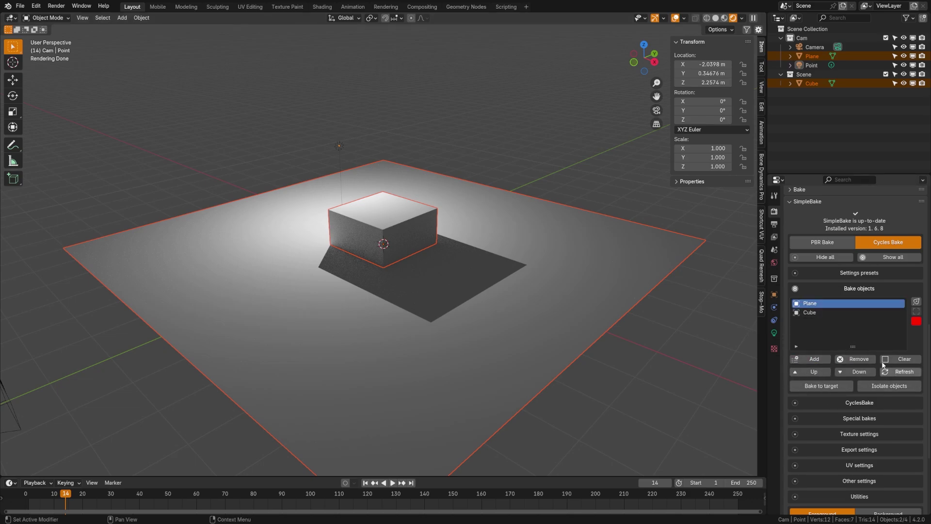
pyautogui.click(854, 288)
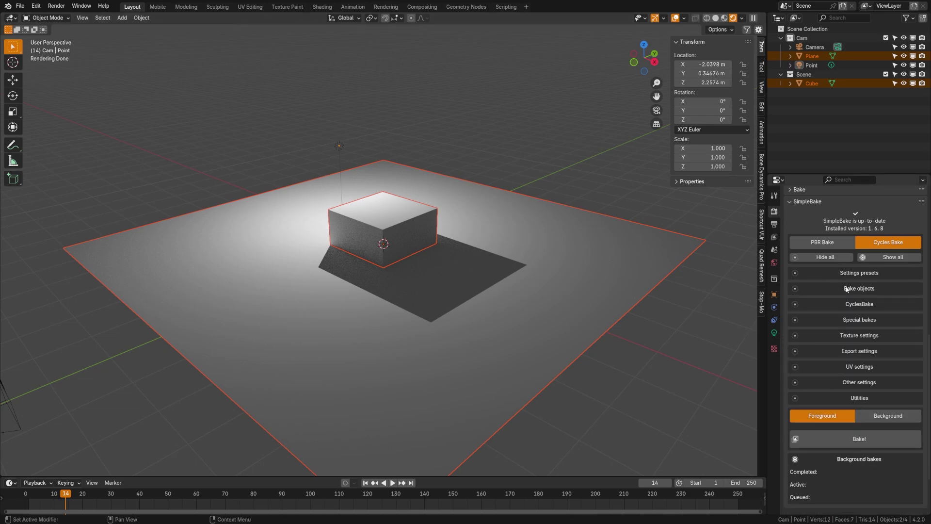
pyautogui.click(863, 305)
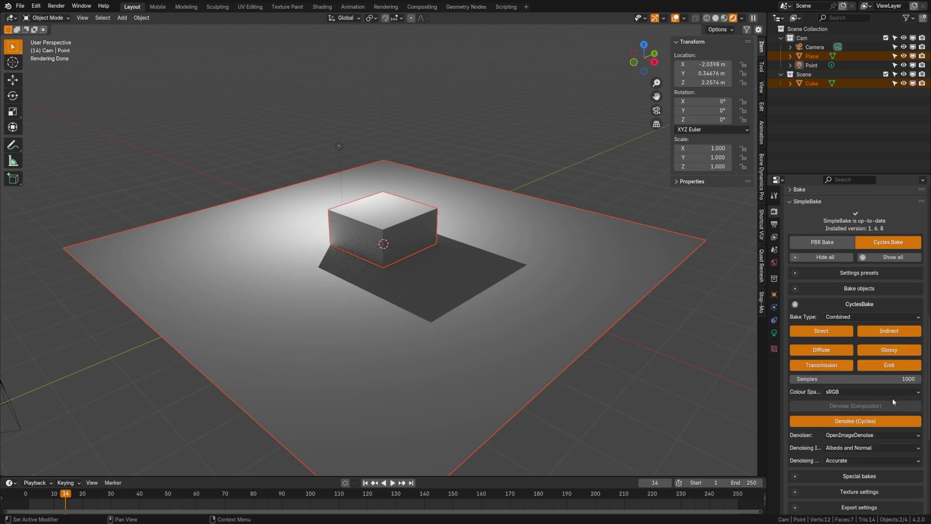
pyautogui.click(853, 304)
pyautogui.click(866, 320)
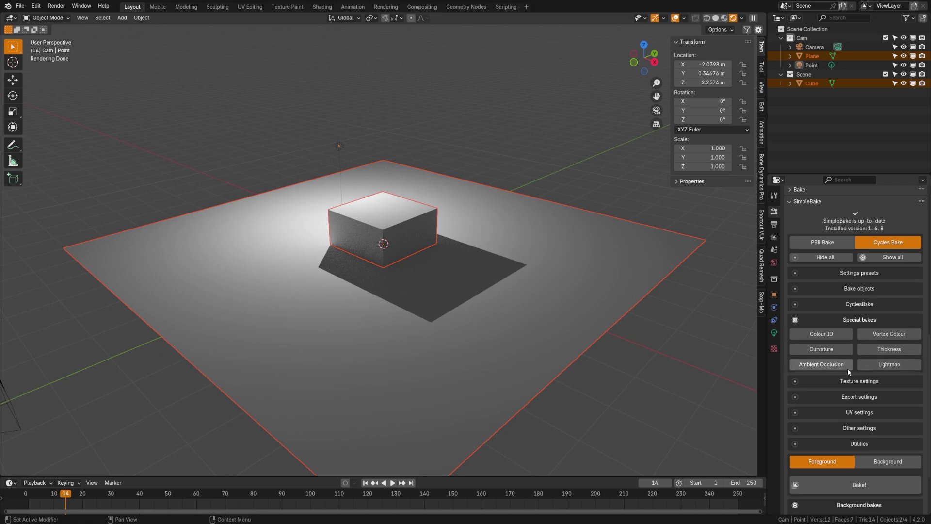
# - Raise SimpleBake's bake and output resolution to 2048 px in Texture settings
pyautogui.click(858, 320)
pyautogui.click(859, 336)
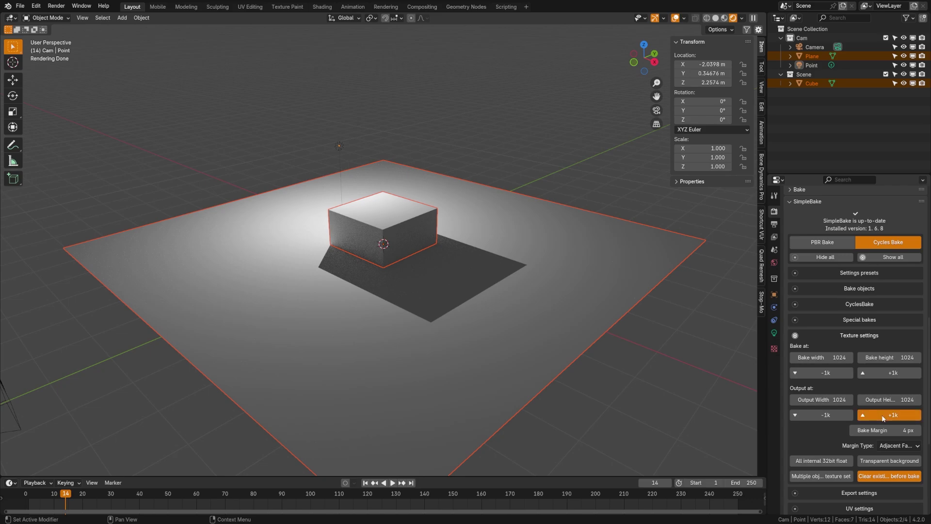
pyautogui.click(889, 374)
pyautogui.click(862, 335)
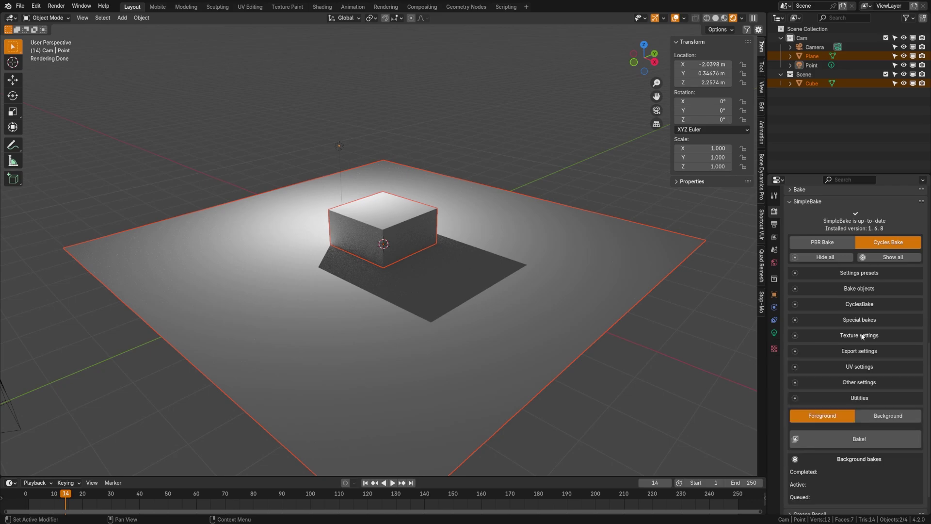
# - Enable Export bakes and Copy objects and apply bakes in SimpleBake
pyautogui.click(845, 356)
pyautogui.click(839, 365)
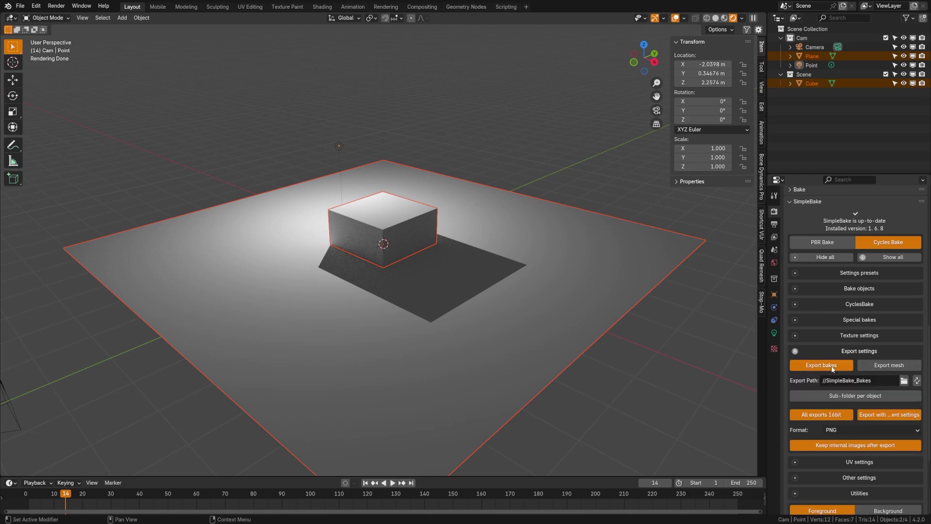
pyautogui.click(852, 352)
pyautogui.click(855, 367)
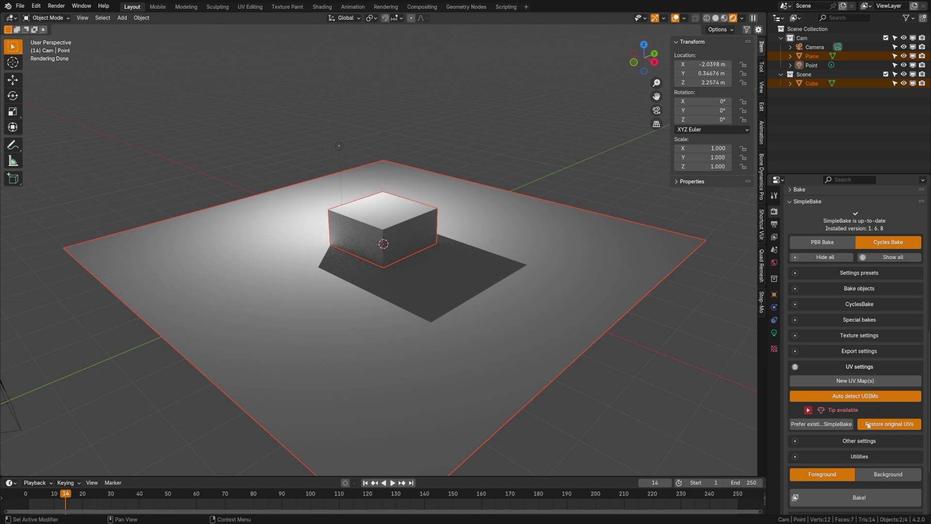
pyautogui.click(873, 367)
pyautogui.click(863, 386)
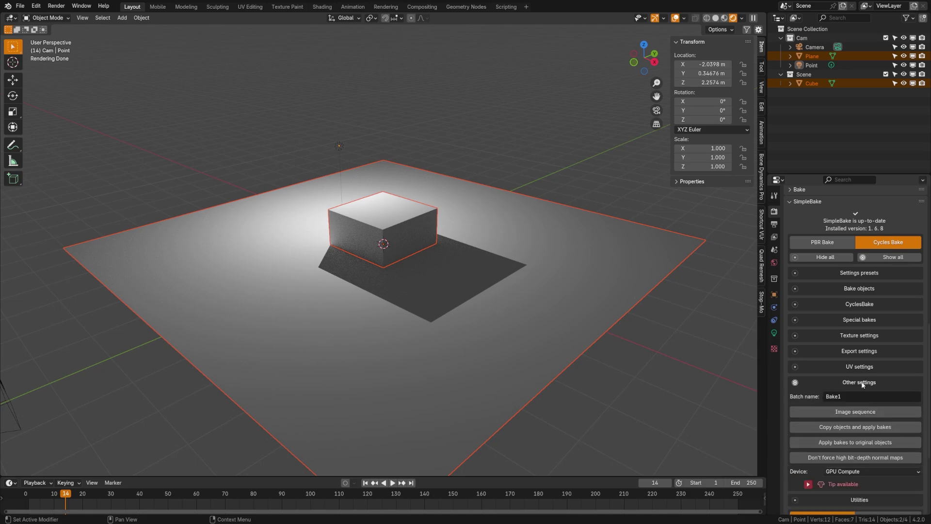
pyautogui.scroll(-3, 881, 404)
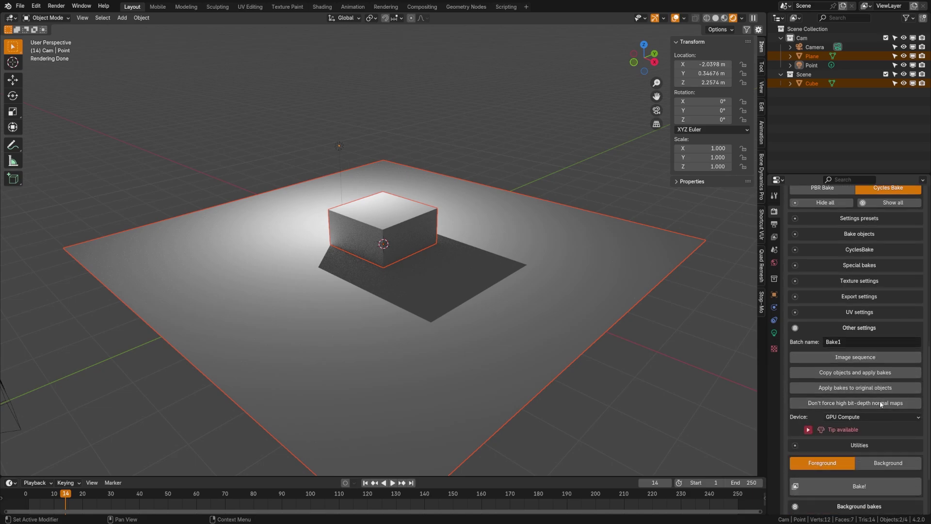
pyautogui.click(850, 374)
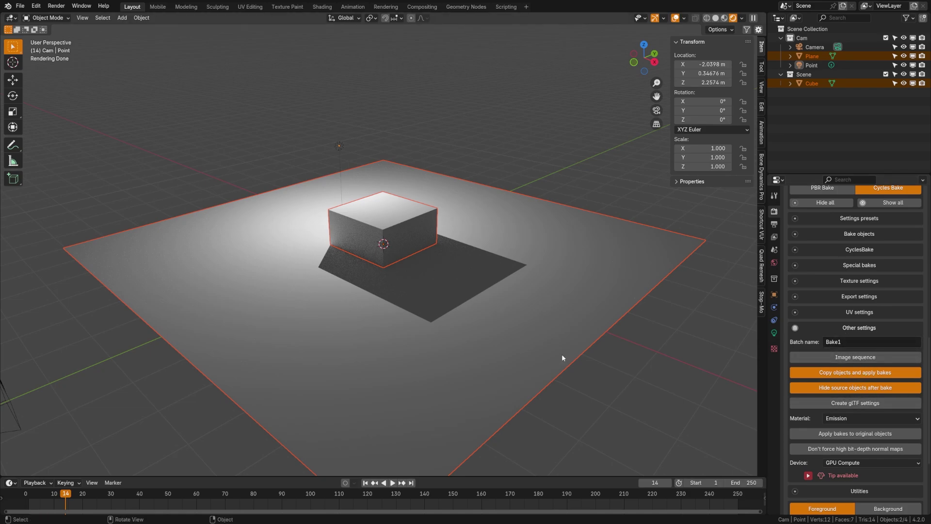
# - Run the SimpleBake foreground bake of the cube and plane, then acknowledge the completion message
pyautogui.click(859, 328)
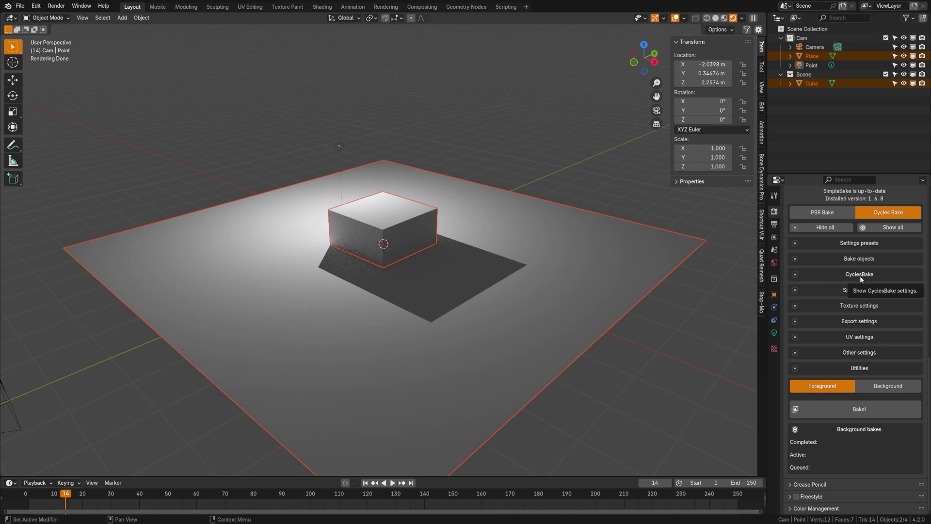
pyautogui.click(868, 410)
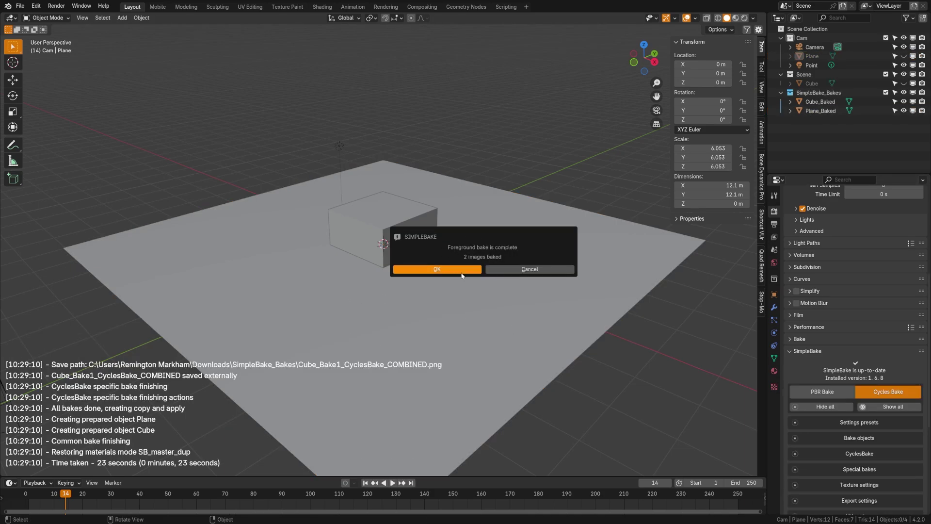
pyautogui.click(452, 269)
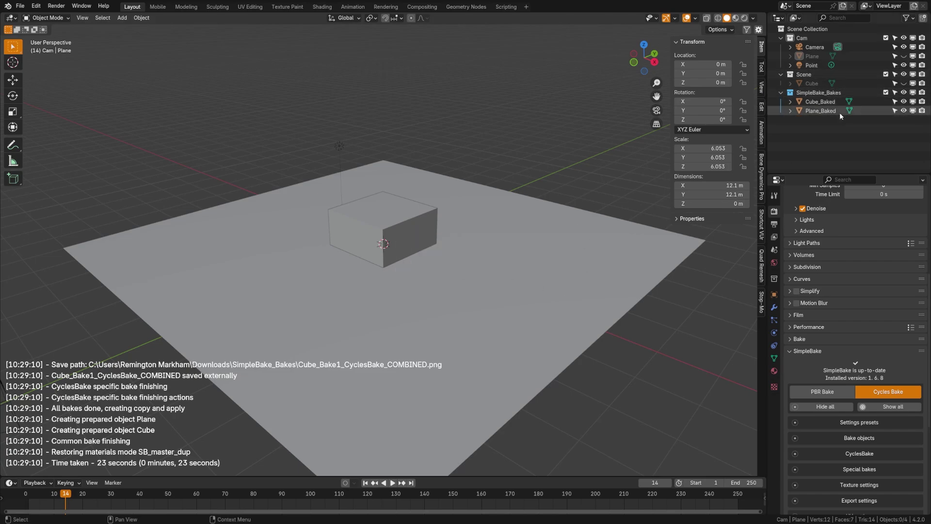
# - Switch the viewport to Material Preview shading to view the baked cube and plane
pyautogui.moveTo(418, 242); pyautogui.dragTo(423, 270, button='middle')
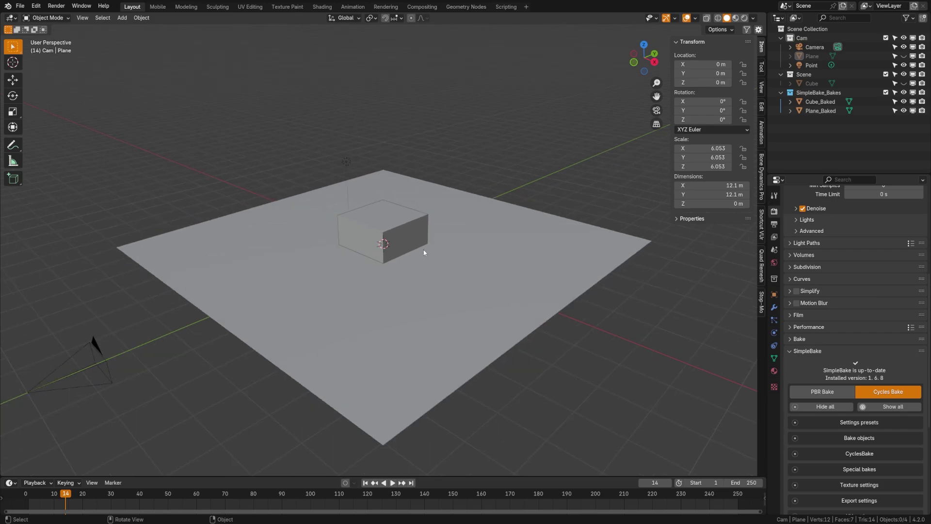
pyautogui.press('z')
pyautogui.click(439, 347)
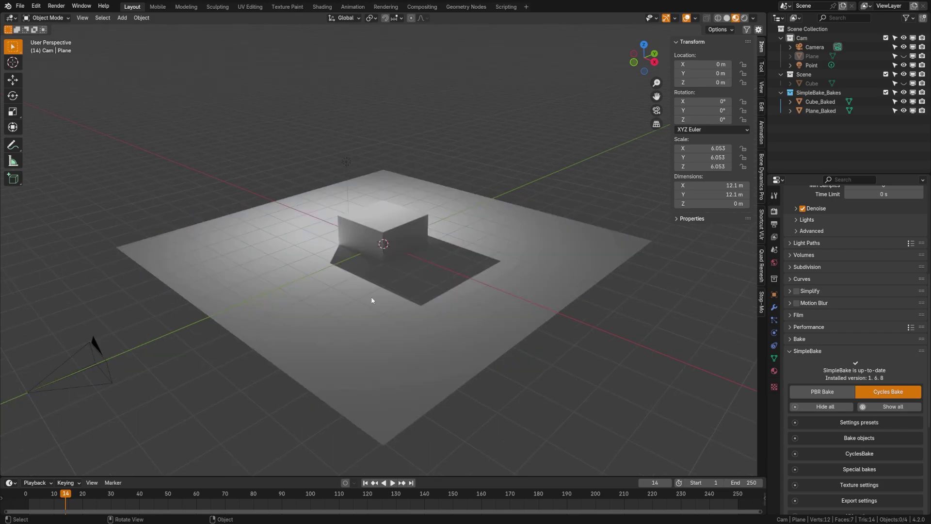
pyautogui.moveTo(432, 334)
pyautogui.mouseDown(button='middle')
pyautogui.moveTo(412, 306)
pyautogui.moveTo(434, 291)
pyautogui.moveTo(376, 305)
pyautogui.moveTo(365, 289)
pyautogui.moveTo(418, 279)
pyautogui.mouseUp(button='middle')
# - Set the render engine to EEVEE and orbit to inspect the baked lighting and shadows
pyautogui.scroll(5, 911, 255)
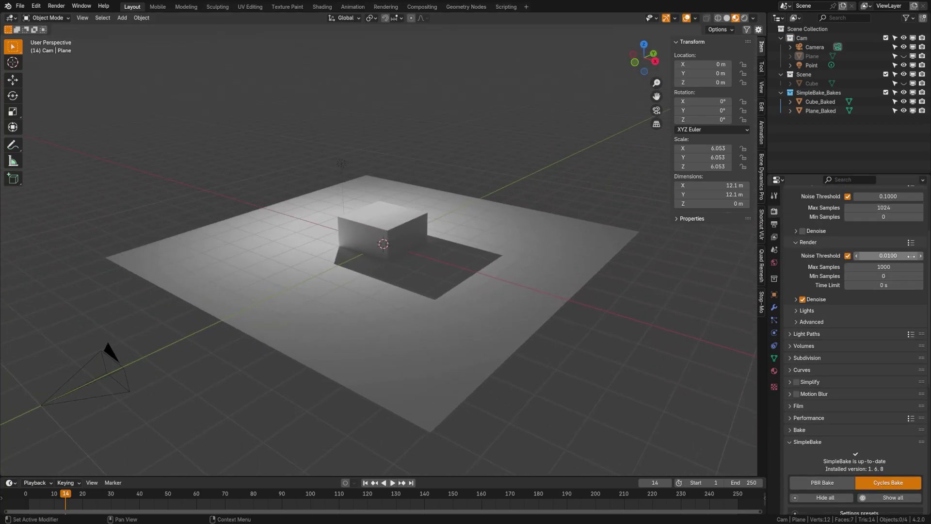
pyautogui.scroll(6, 911, 256)
pyautogui.click(875, 210)
pyautogui.click(873, 220)
pyautogui.moveTo(412, 271); pyautogui.dragTo(398, 253, button='middle')
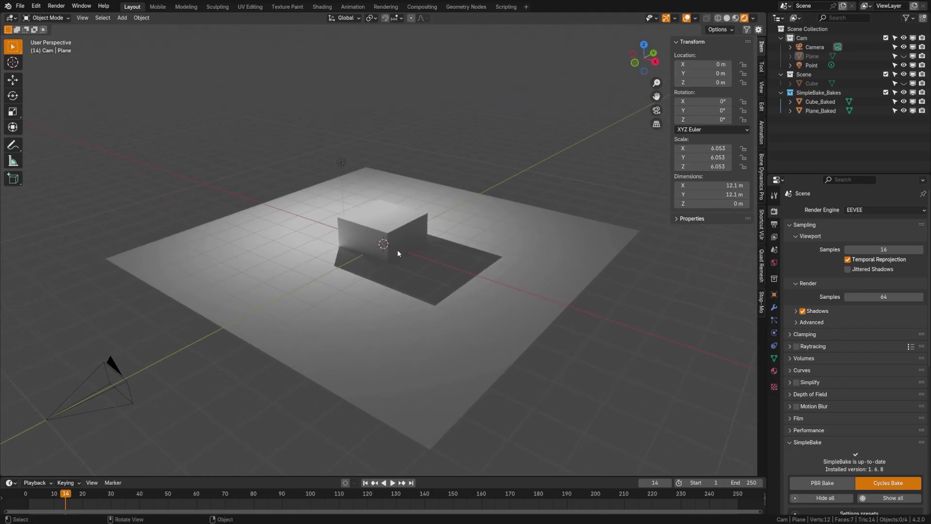